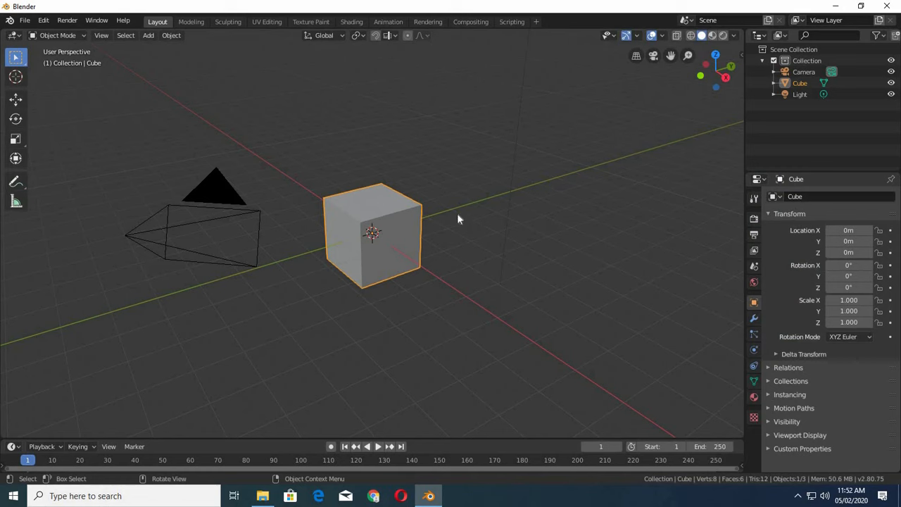
In Edit Mode, scale the cube's top face down to a tiny tip so the cube tapers like a pyramid.
key("Tab")
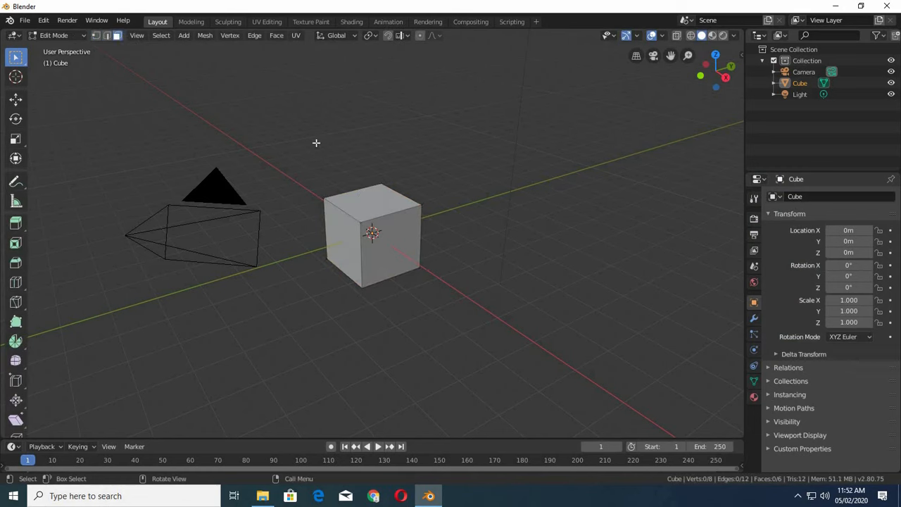
key("2")
key("3")
left_click(399, 213)
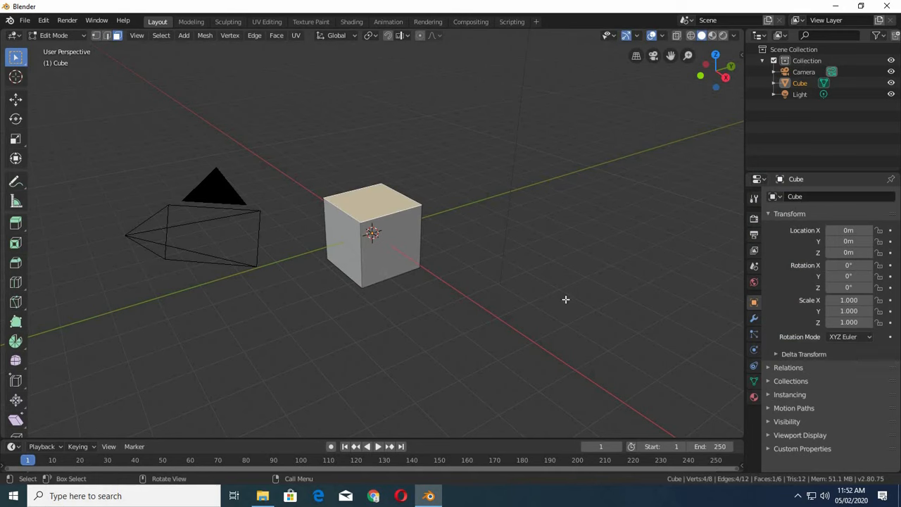
key("s")
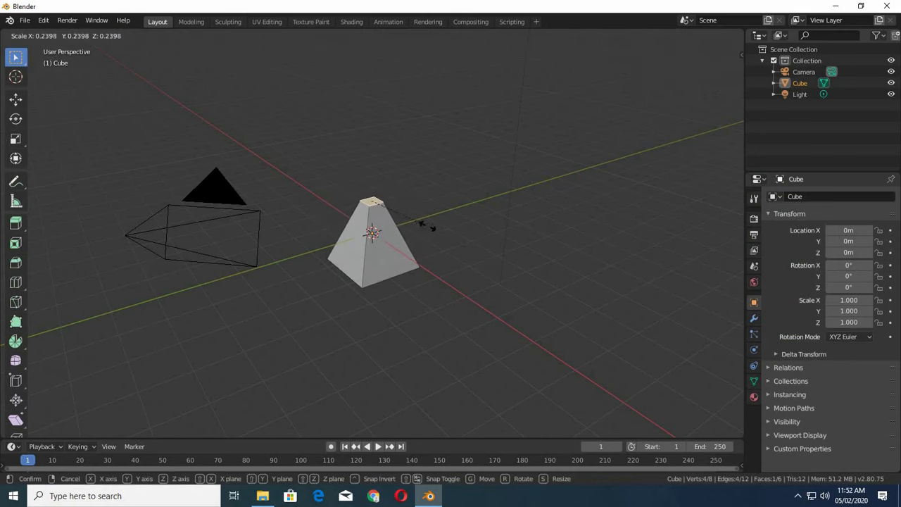
left_click(397, 220)
scroll(397, 221, "up", 4)
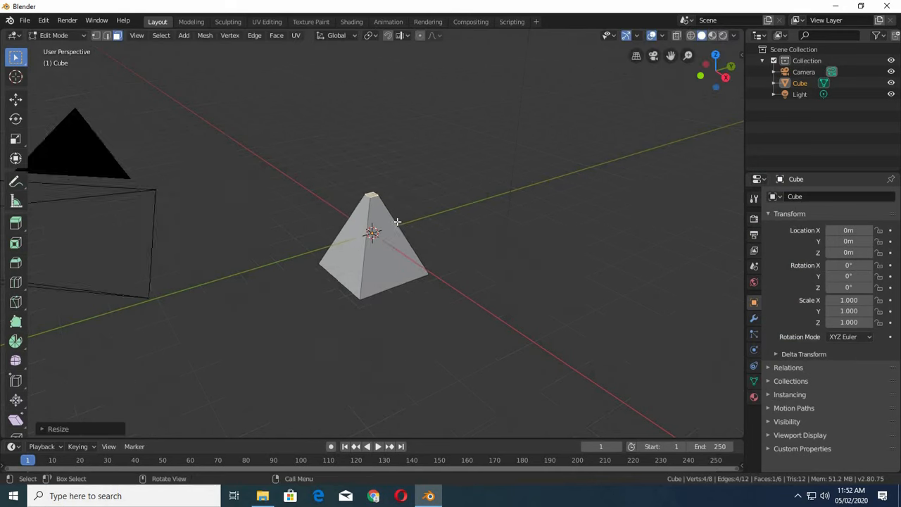
middle_click_drag(604, 282, 589, 283)
key("s")
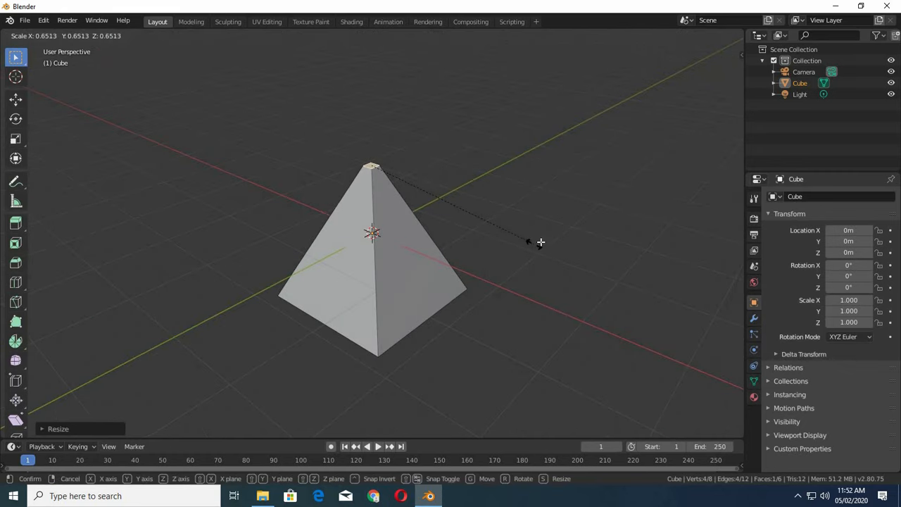
left_click(529, 252)
Scale the entire mesh inward on X and Y only, keeping its Z height, to form a slender spike.
key("a")
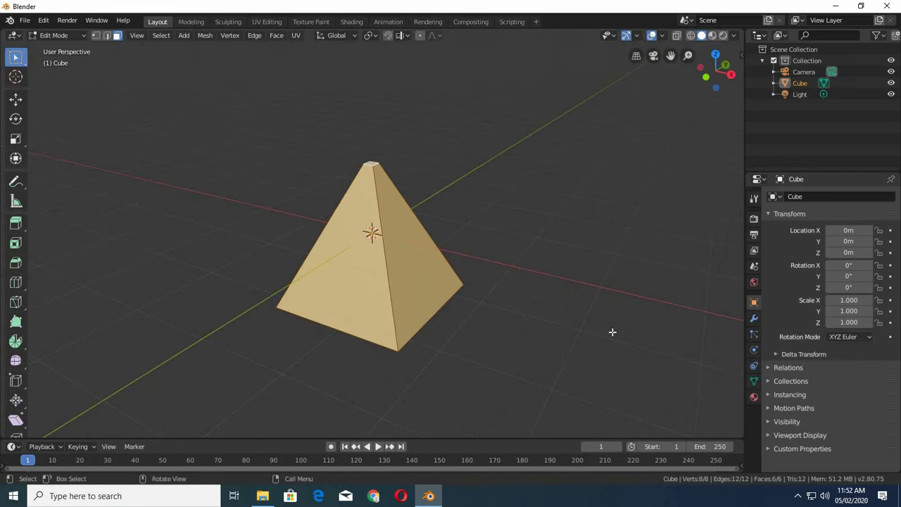
key("s")
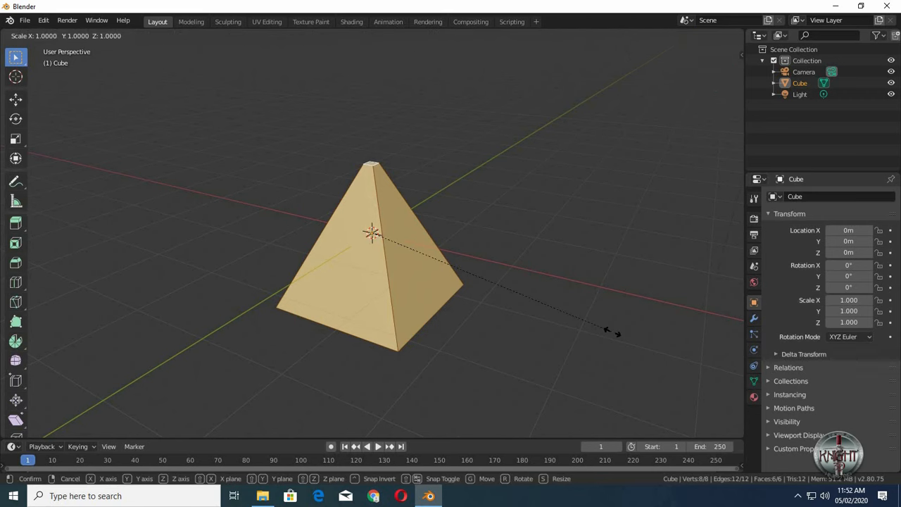
key("shift+z")
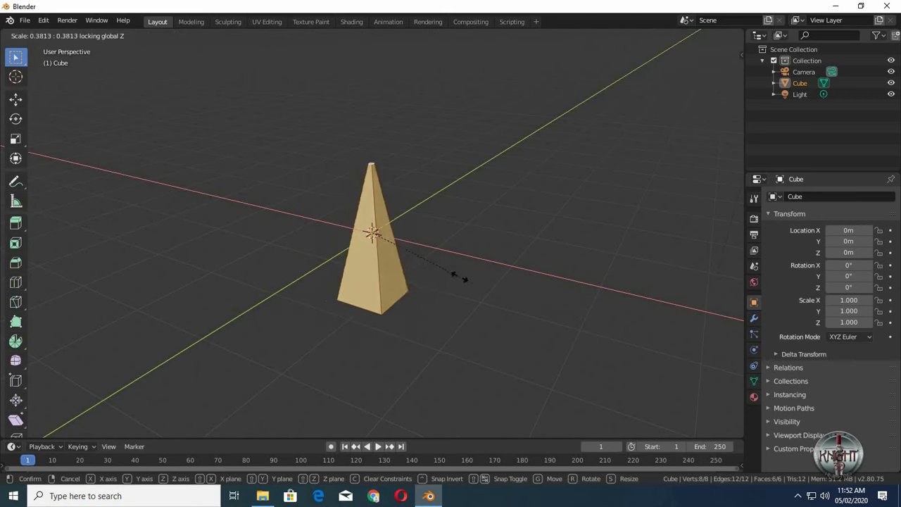
left_click(410, 252)
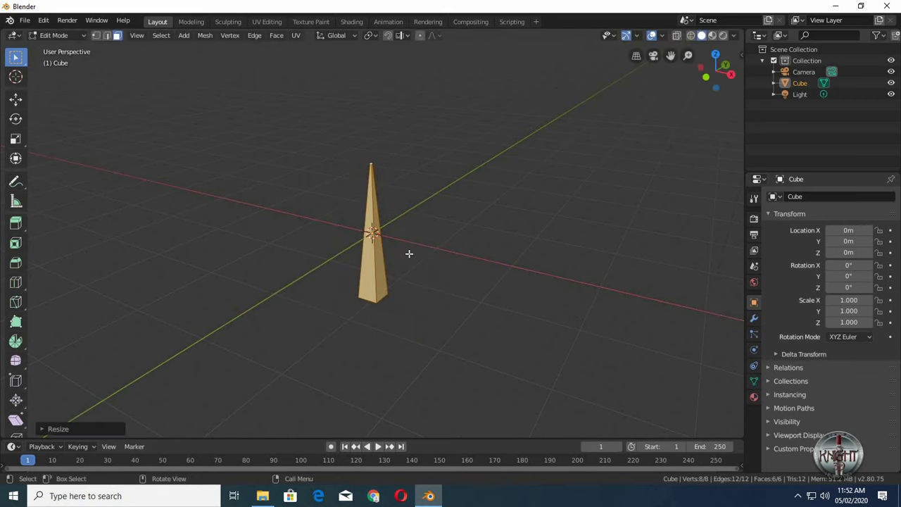
Move the whole spike up 1 m along the Z axis so its base sits at the origin.
scroll(431, 263, "up", 3)
middle_click_drag(431, 263, 505, 247)
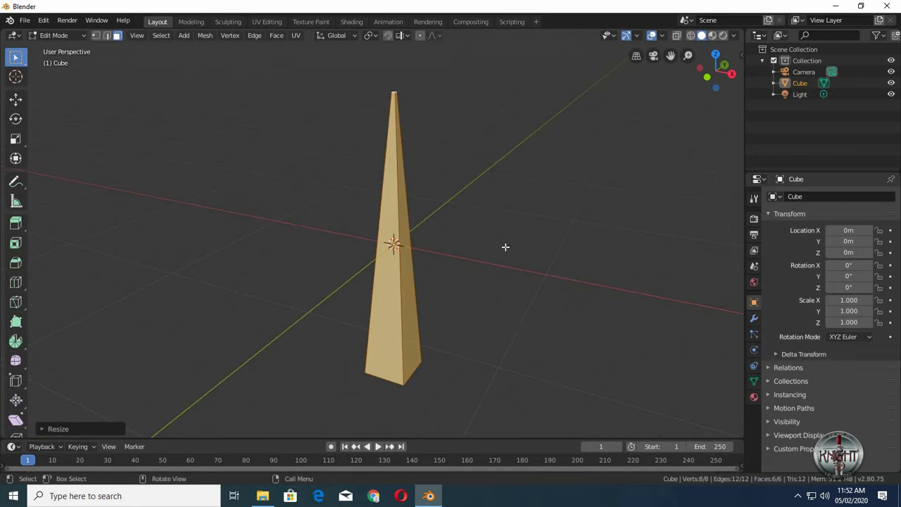
key("g")
type("z")
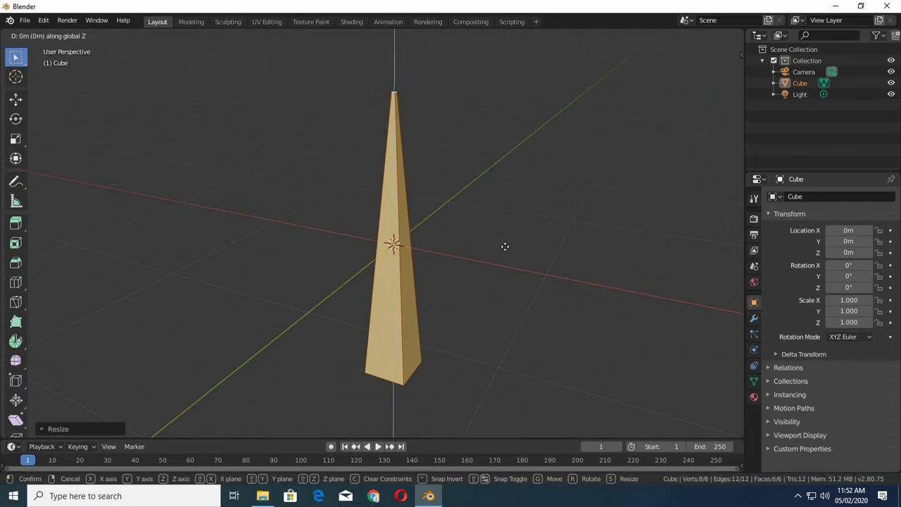
type("1")
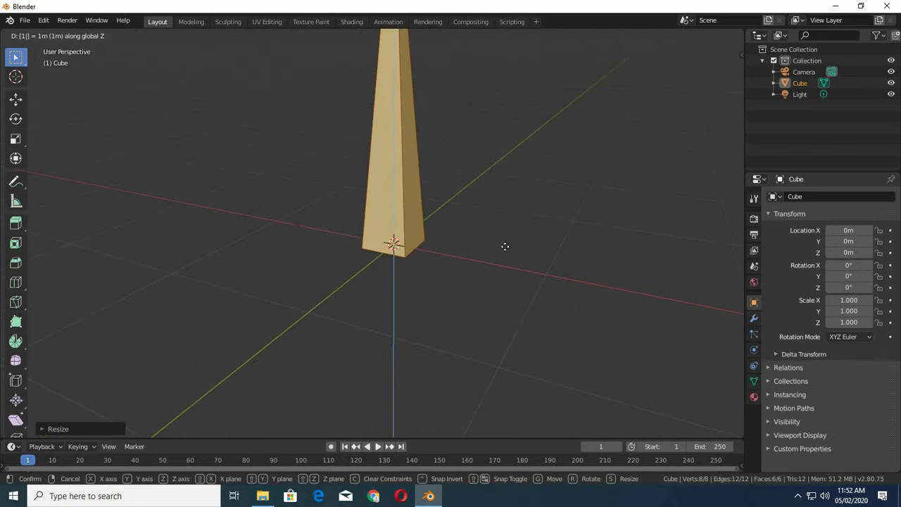
key("Return")
Add five horizontal loop cuts along the spike and slide them toward its base by about 0.54.
middle_click_drag(494, 363, 480, 224)
key("ctrl+r")
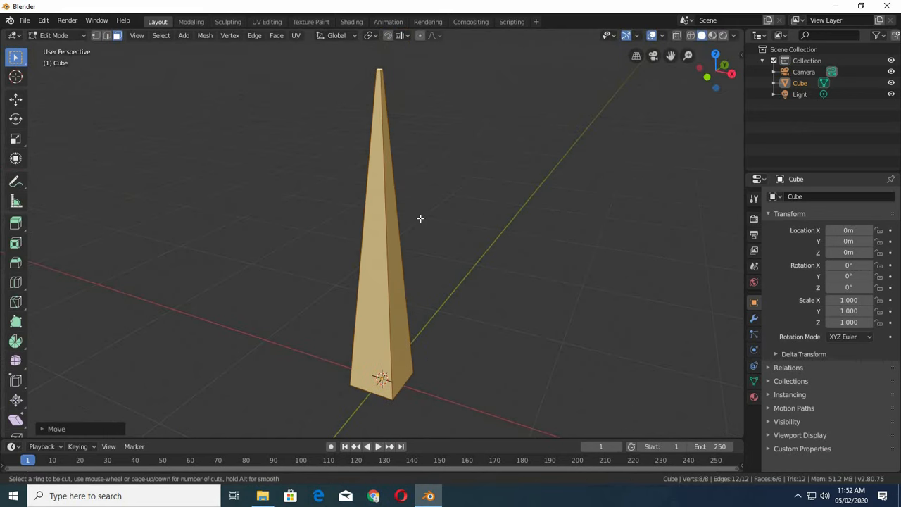
scroll(383, 217, "up", 4)
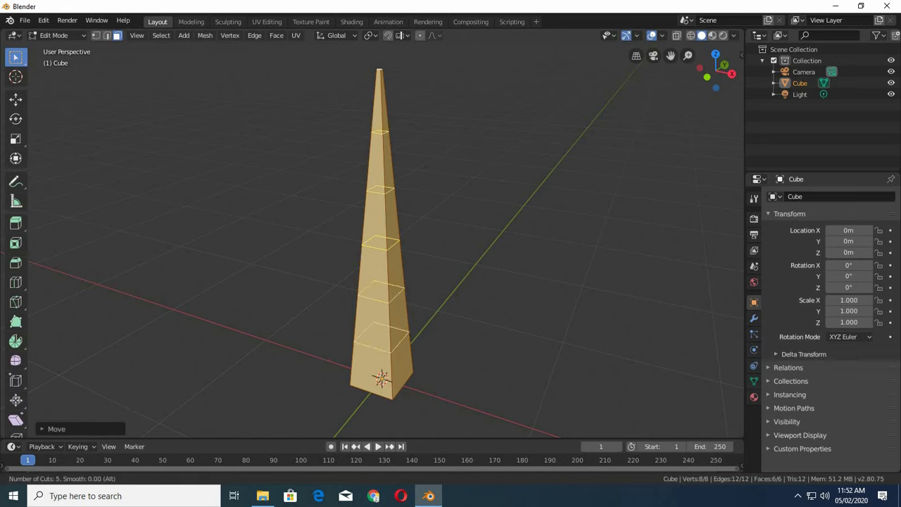
left_click(382, 217)
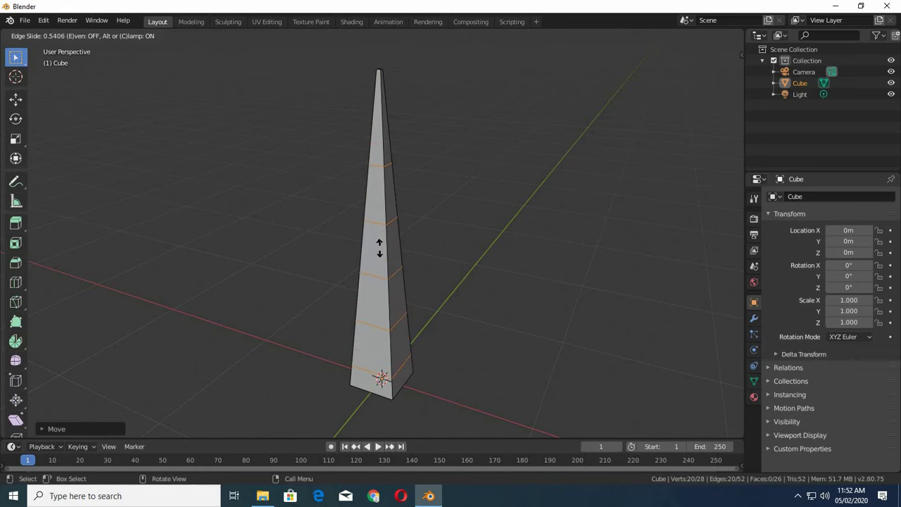
left_click(380, 247)
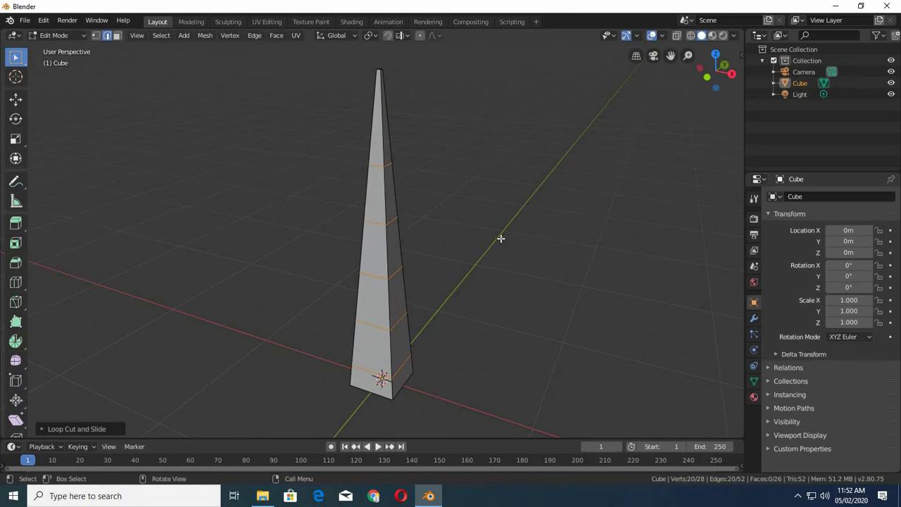
Select the geometry at the spike's tip and enable proportional editing with Smooth falloff.
middle_click_drag(516, 228, 505, 259)
scroll(504, 258, "down", 4)
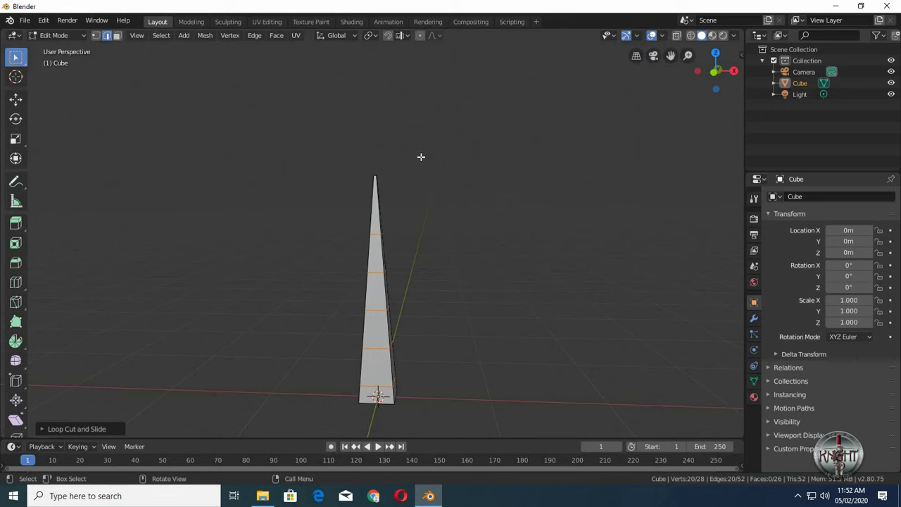
left_click_drag(419, 161, 361, 185)
middle_click_drag(441, 199, 438, 201)
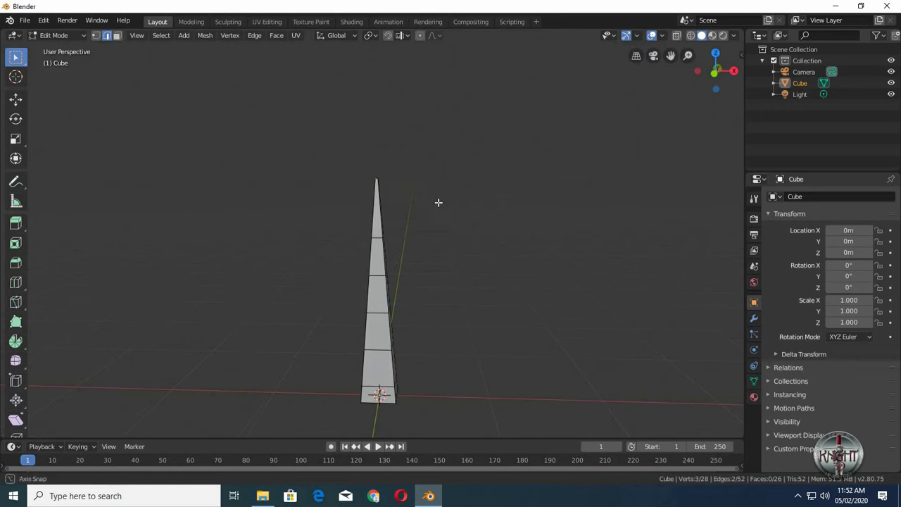
left_click(432, 34)
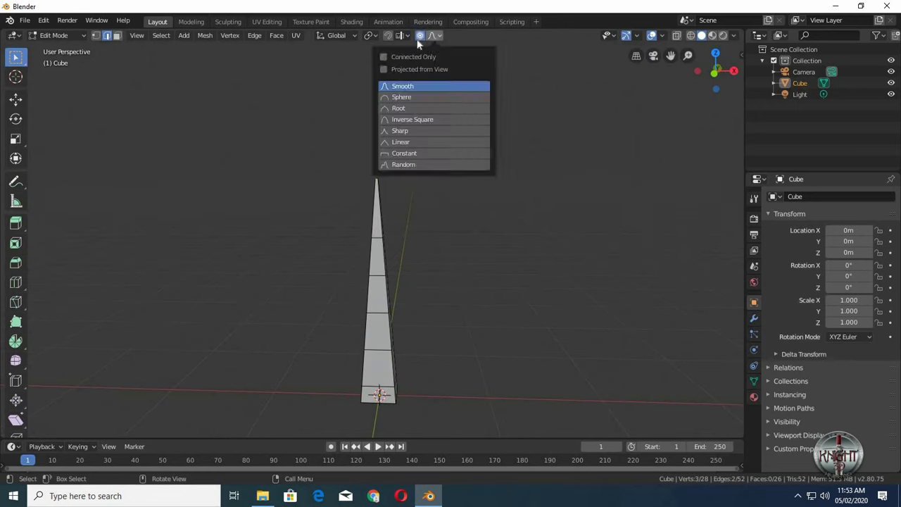
left_click(440, 36)
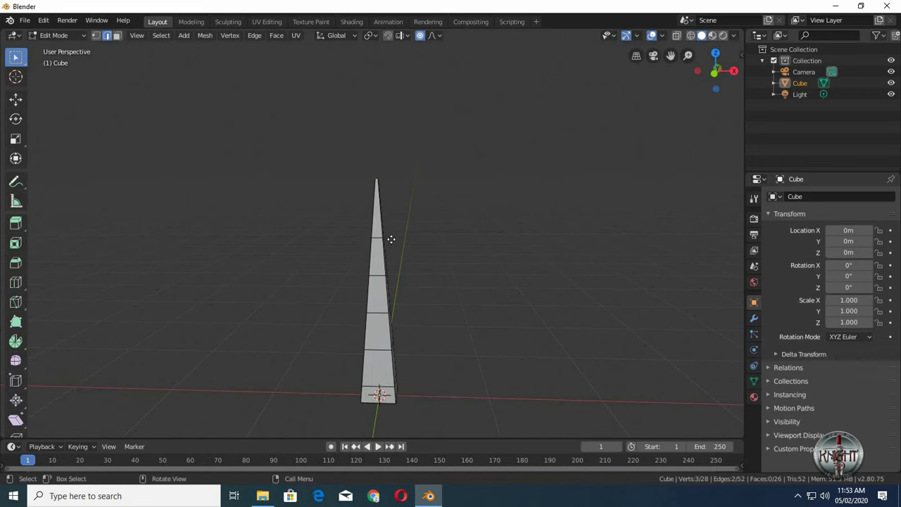
Move the tip about 0.8 m toward negative X and 0.55 m down with proportional size 1.95, bending the spike into a curve.
key("g")
scroll(390, 239, "down", 2)
scroll(345, 266, "down", 2)
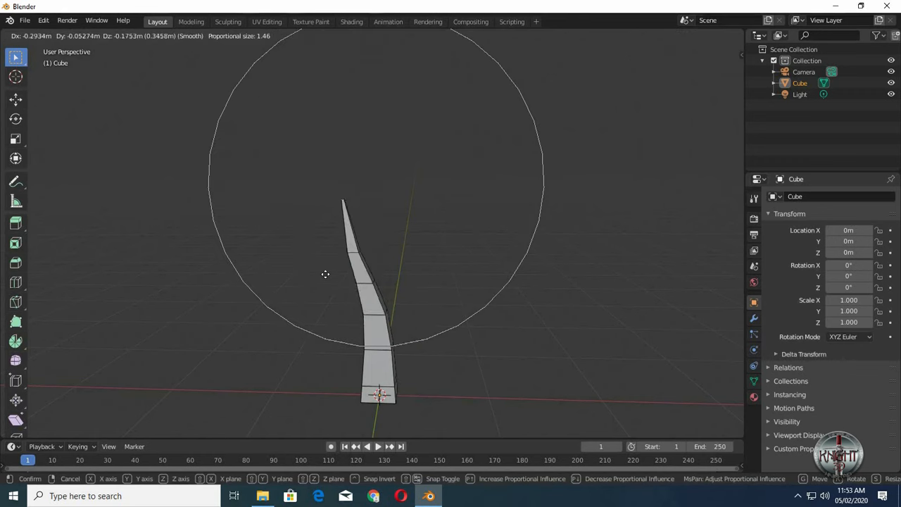
scroll(296, 291, "down", 3)
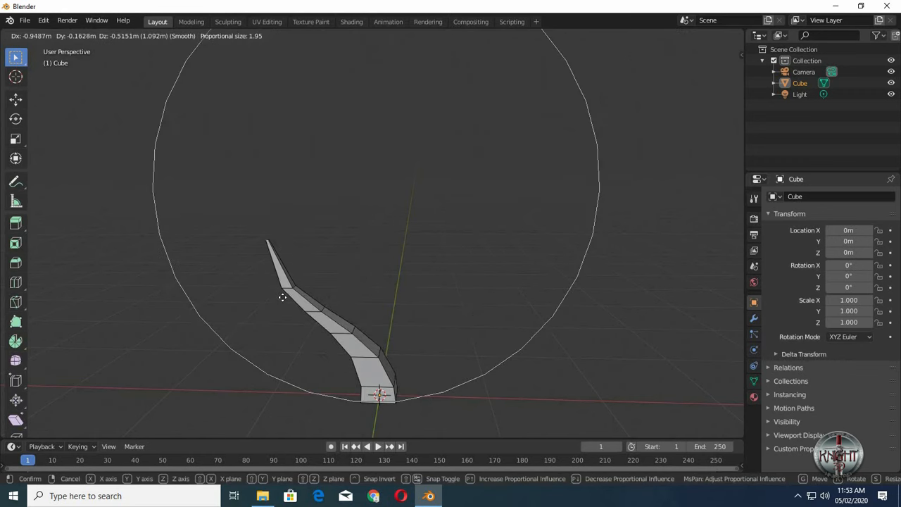
scroll(282, 296, "down", 1)
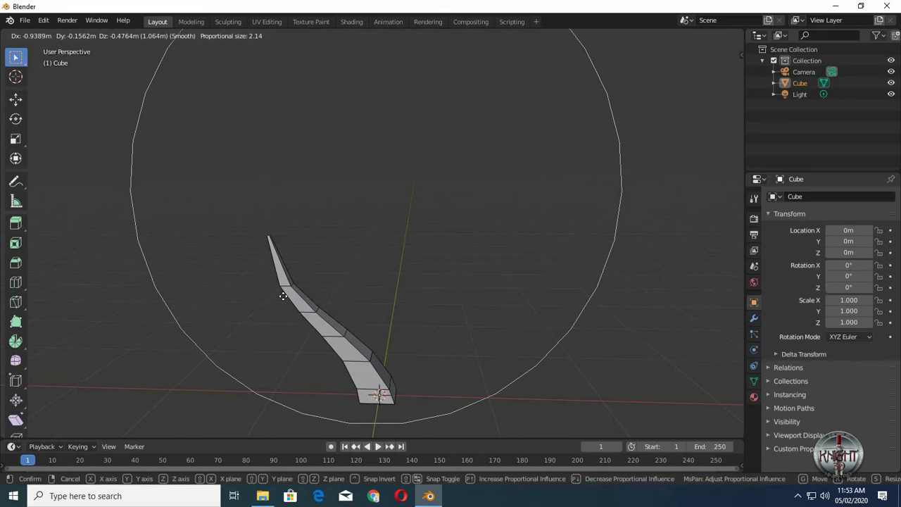
scroll(283, 296, "up", 1)
scroll(283, 296, "down", 1)
scroll(283, 296, "up", 1)
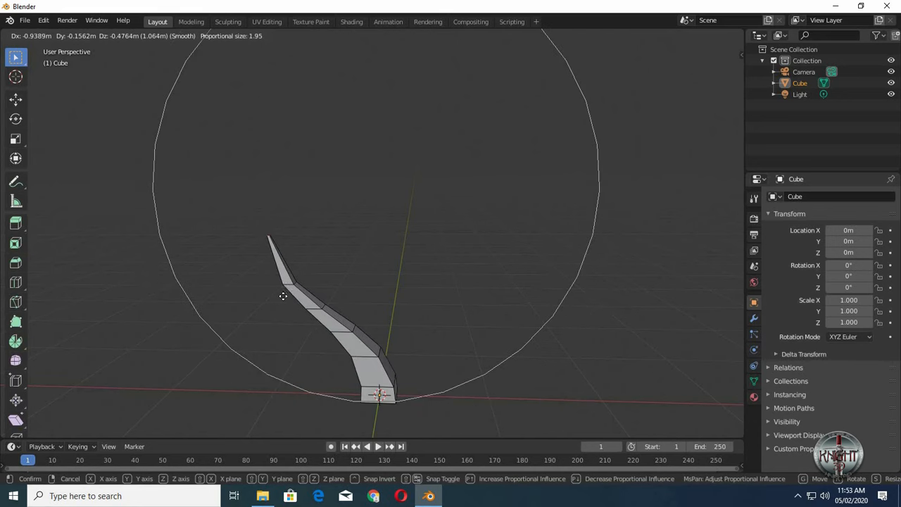
scroll(299, 301, "down", 1)
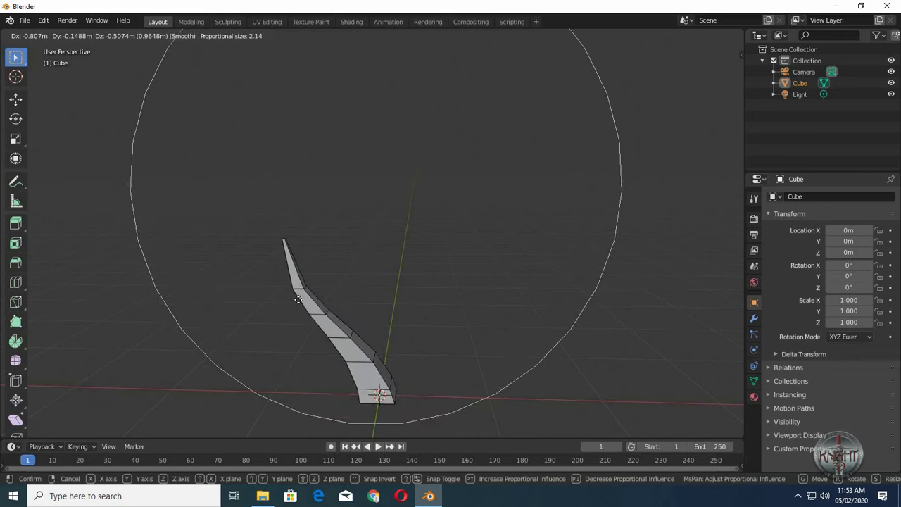
scroll(299, 302, "up", 1)
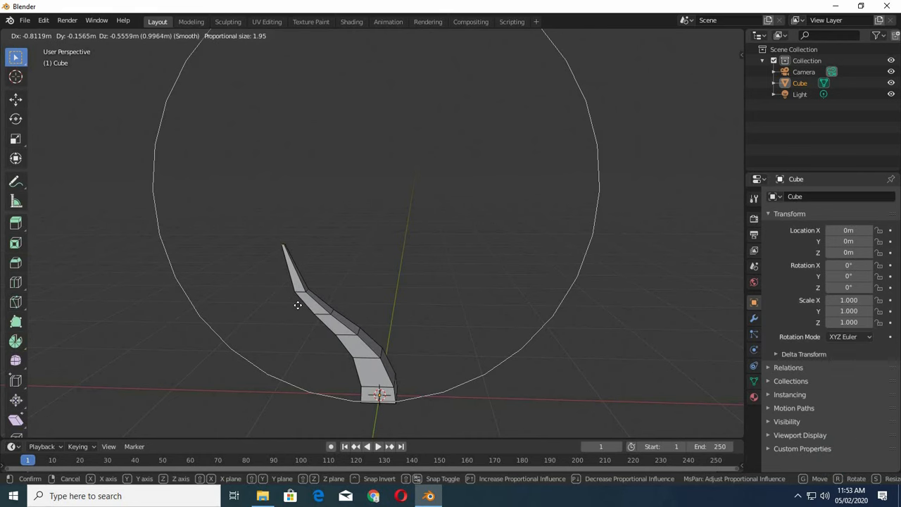
left_click(294, 303)
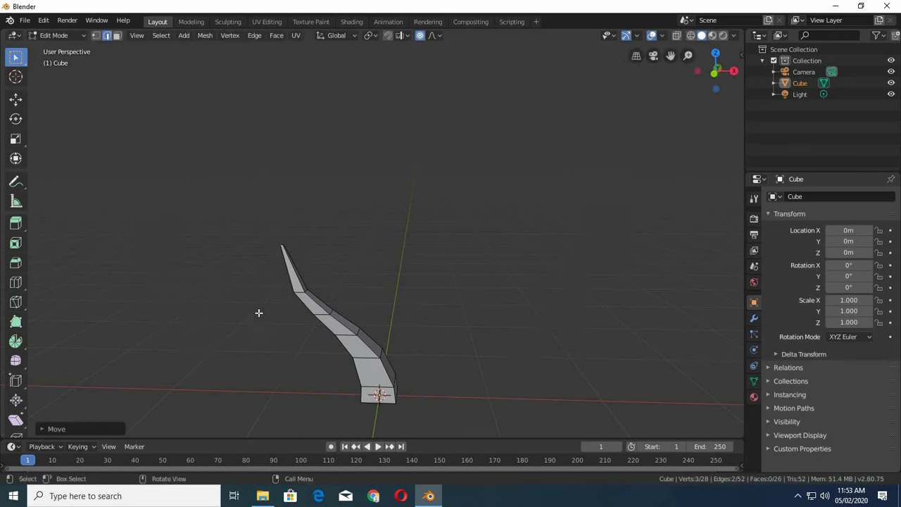
Place the 3D cursor just beside the spike's base and Spin the whole mesh around it about Z into a ring of spikes.
middle_click_drag(257, 312, 360, 388)
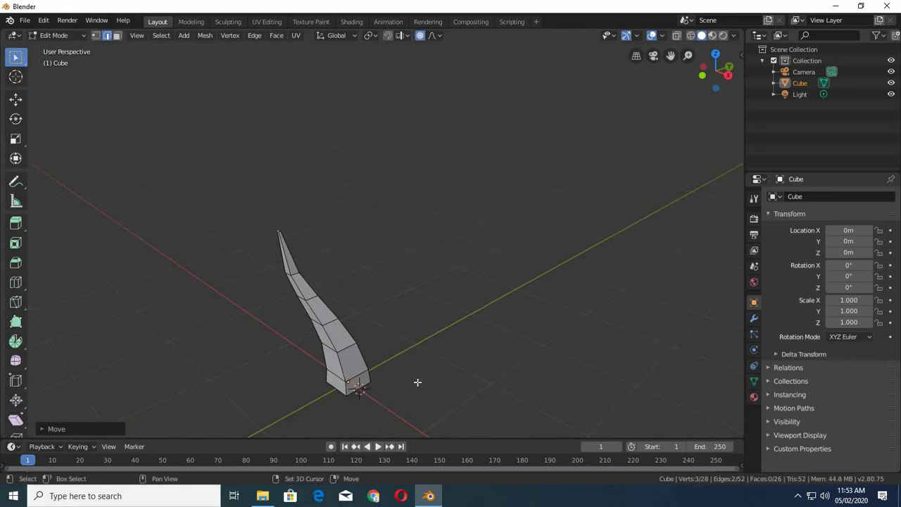
middle_click_drag(417, 383, 368, 338)
key("a")
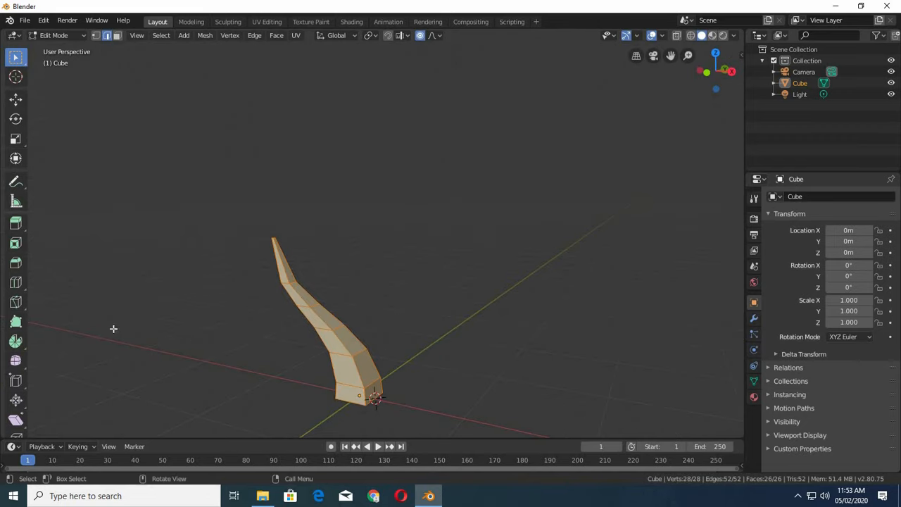
left_click(17, 342)
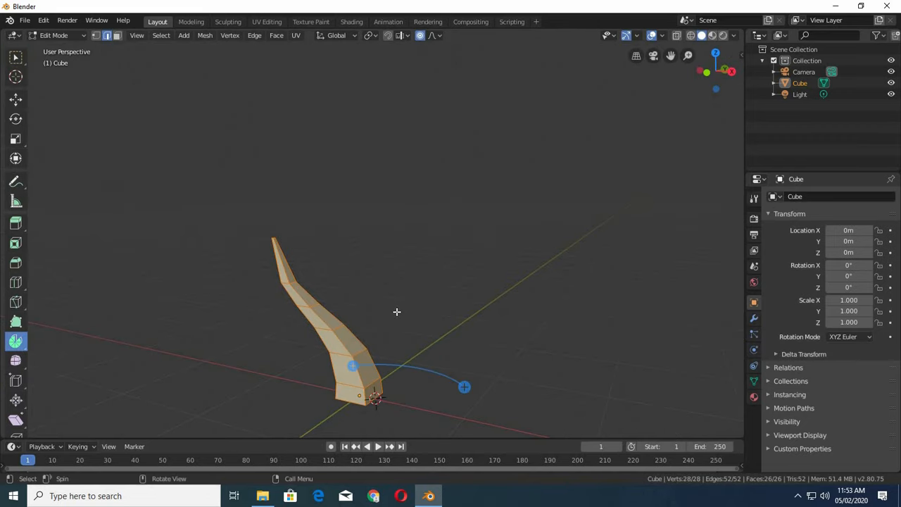
middle_click_drag(396, 312, 467, 298)
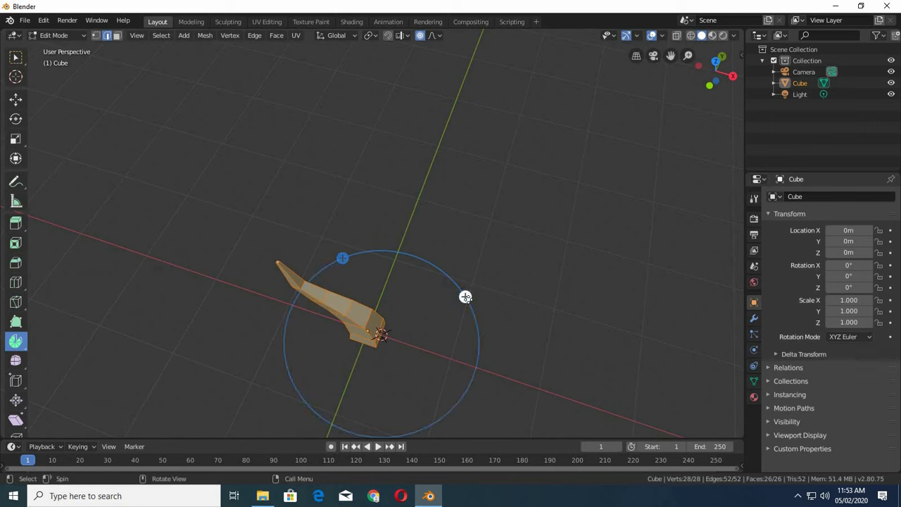
left_click_drag(465, 298, 449, 196)
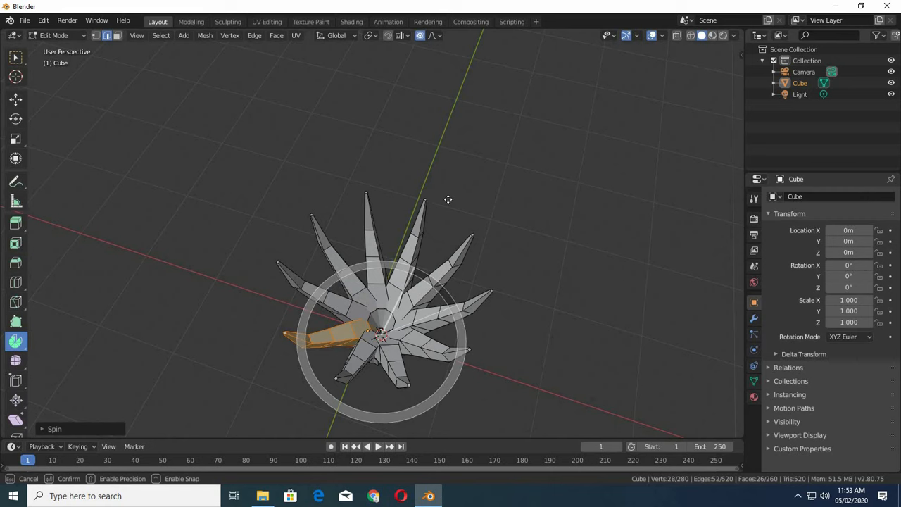
left_click_drag(448, 199, 447, 199)
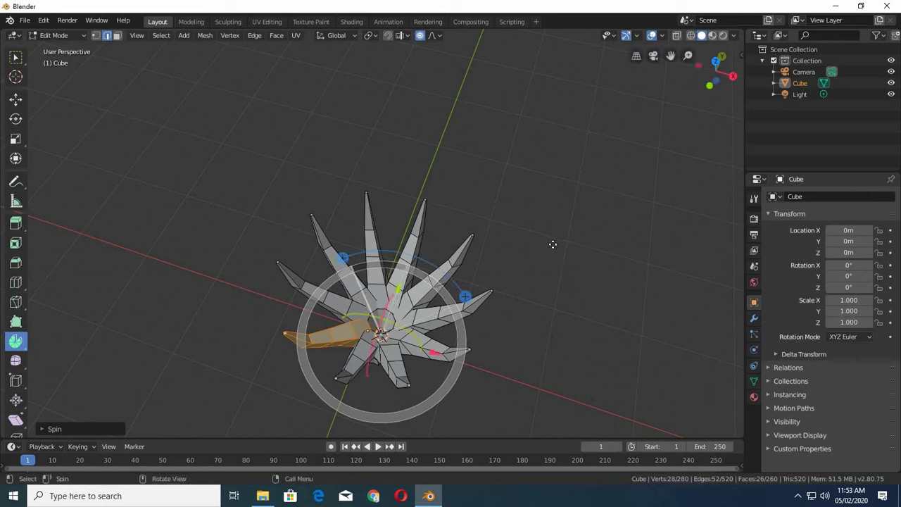
left_click(16, 56)
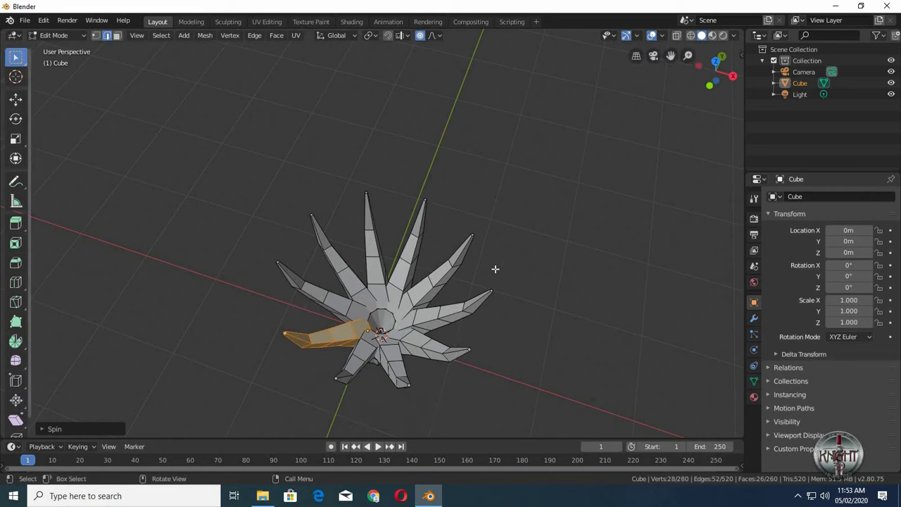
middle_click_drag(495, 267, 350, 329)
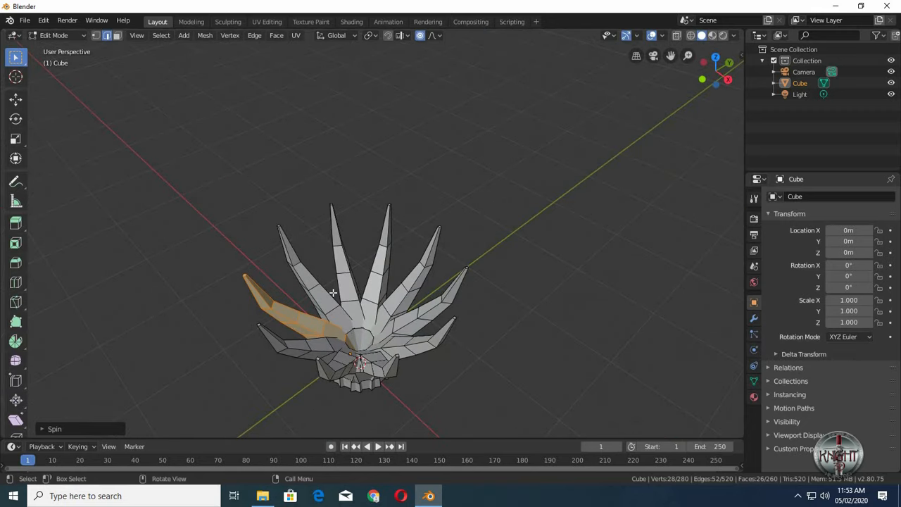
Duplicate the selected spike in top view and shift the copy about 0.14 m toward the centre with Z locked.
middle_click_drag(333, 292, 343, 370)
key("KP_7")
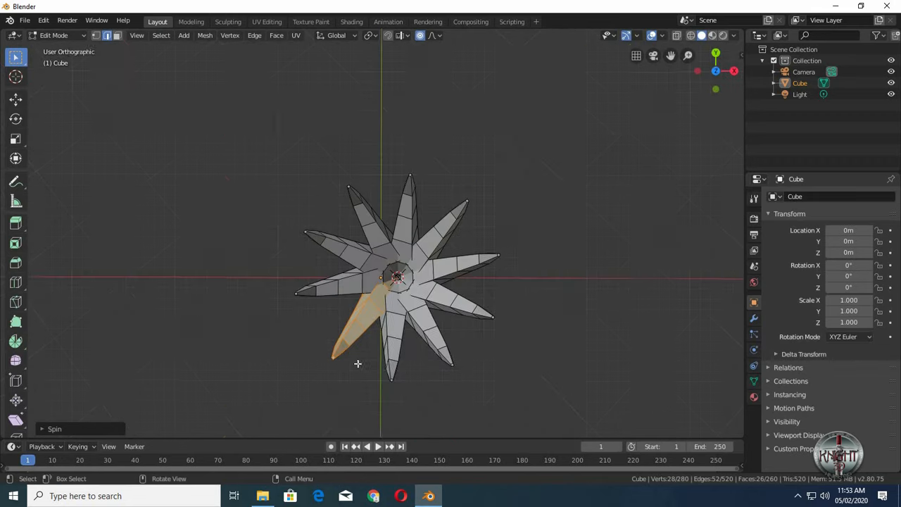
key("shift+d")
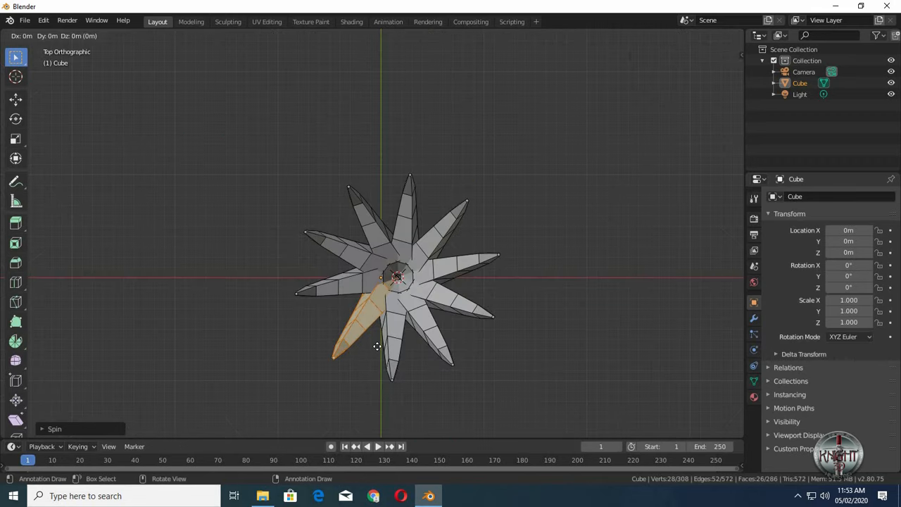
key("shift+z")
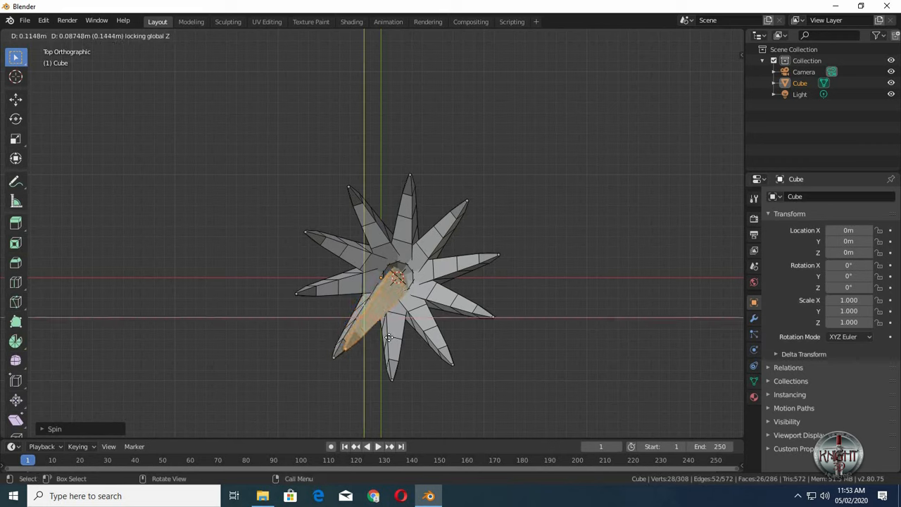
left_click(391, 338)
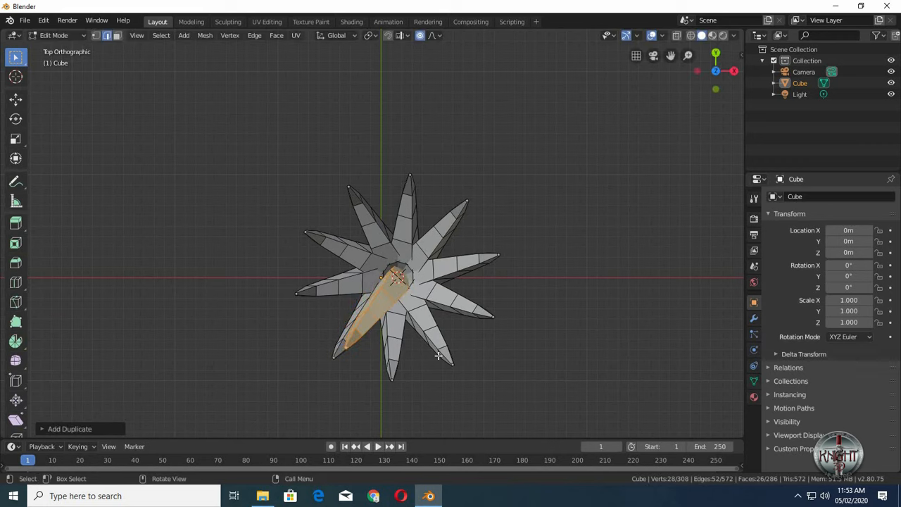
Set the pivot point to 3D Cursor and rotate the duplicated spike about 17° around Z with proportional editing off.
left_click(371, 35)
left_click(349, 78)
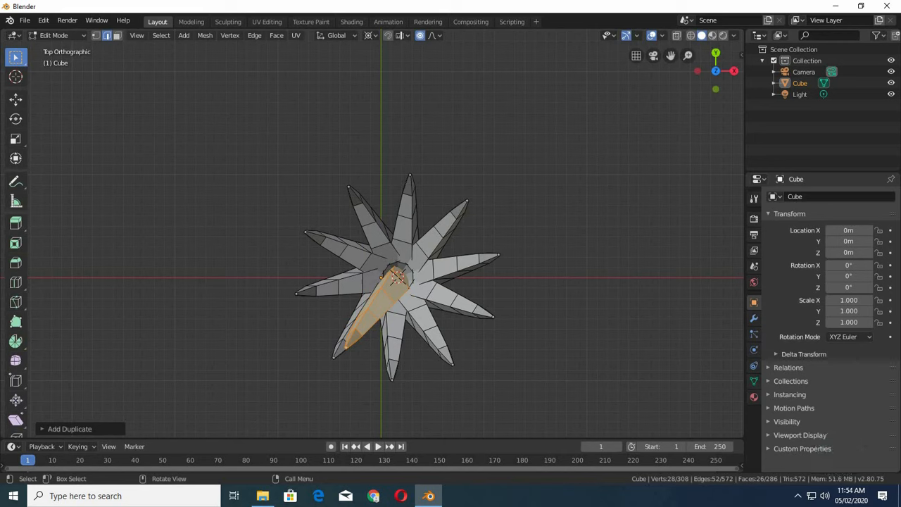
key("r")
key("Escape")
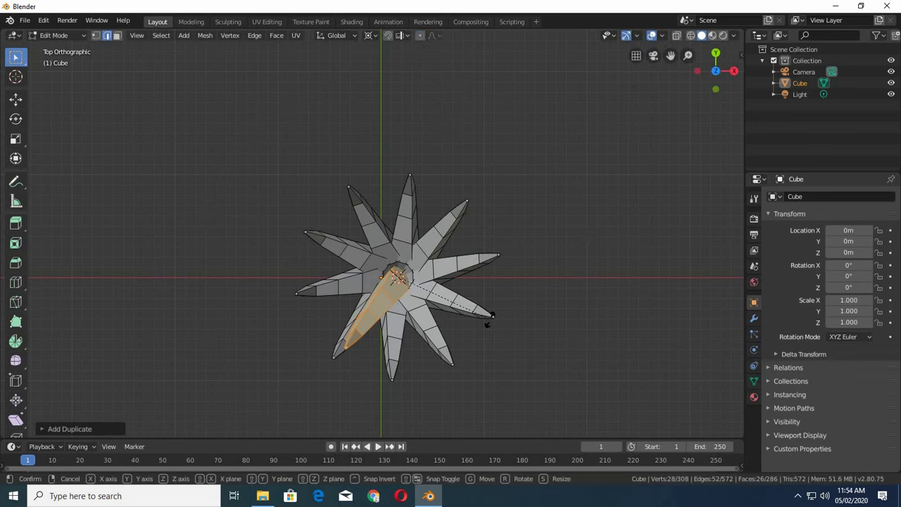
key("r")
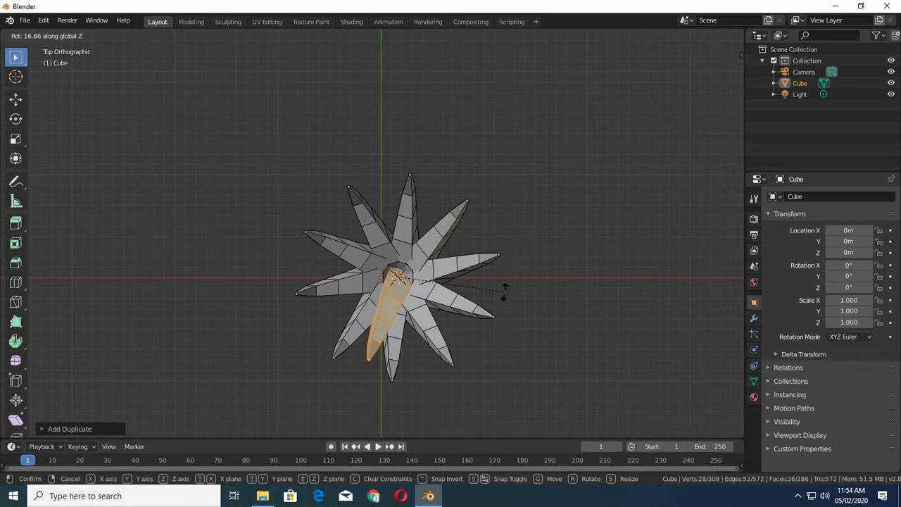
left_click(505, 292)
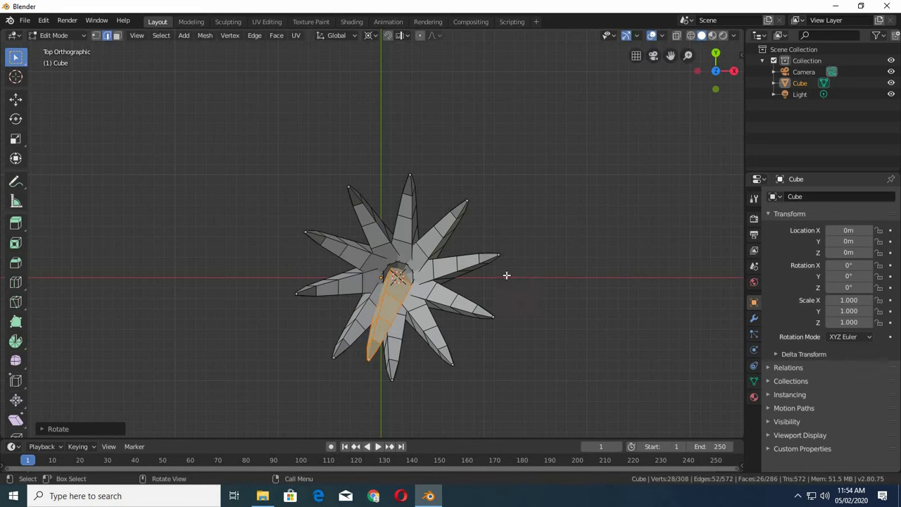
Select only the tip of the duplicated inner spike and turn proportional editing back on.
middle_click_drag(506, 275, 309, 198)
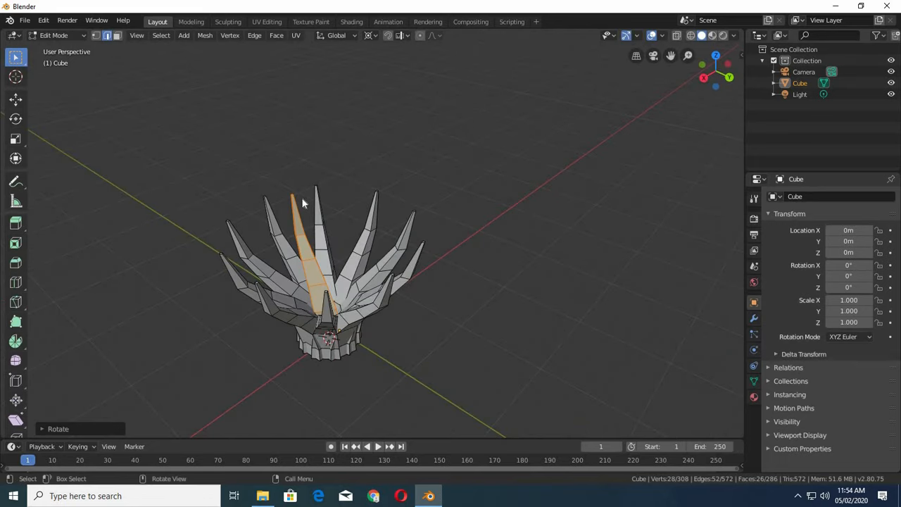
key("Tab")
key("Tab")
left_click_drag(306, 178, 284, 203)
middle_click_drag(391, 73, 417, 35)
left_click(419, 35)
middle_click_drag(422, 187, 428, 233)
scroll(376, 246, "up", 2)
middle_click_drag(374, 248, 426, 220)
scroll(252, 294, "down", 3)
middle_click_drag(265, 295, 294, 292)
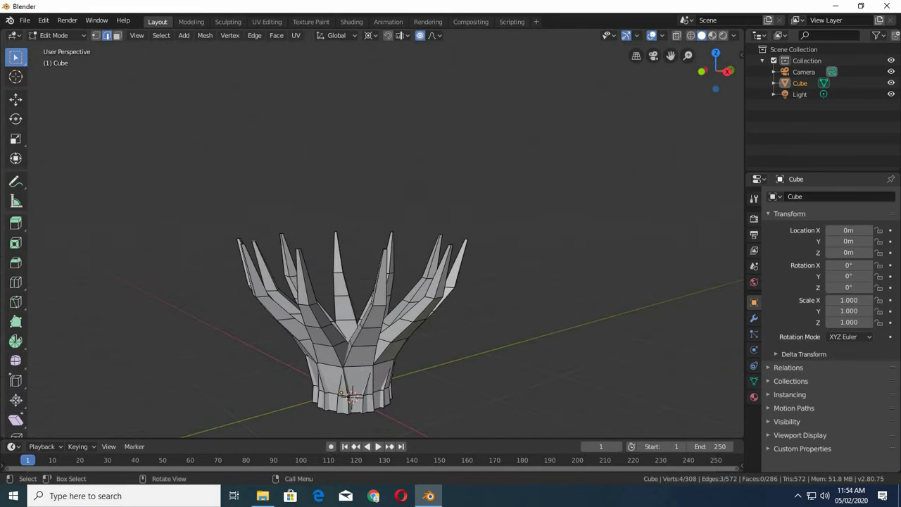
key("r")
scroll(261, 304, "down", 4)
scroll(261, 304, "up", 5)
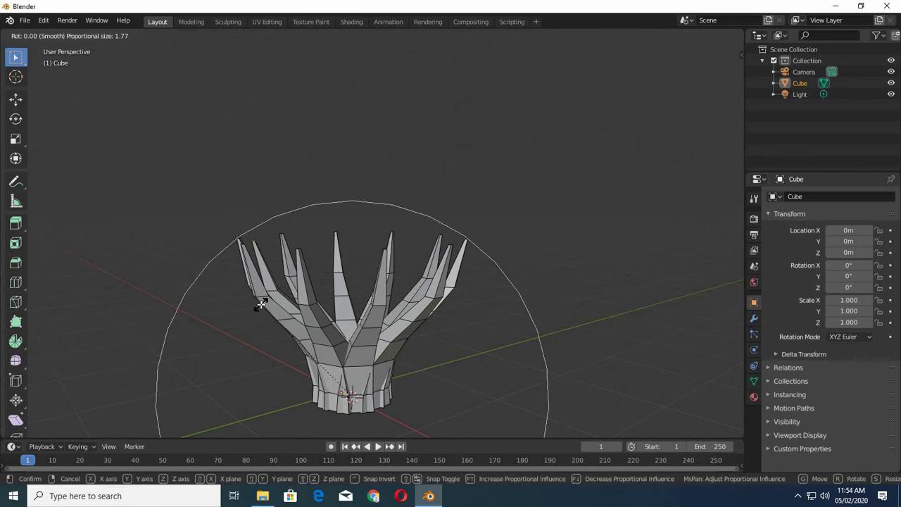
right_click(261, 304)
middle_click_drag(280, 255, 257, 231)
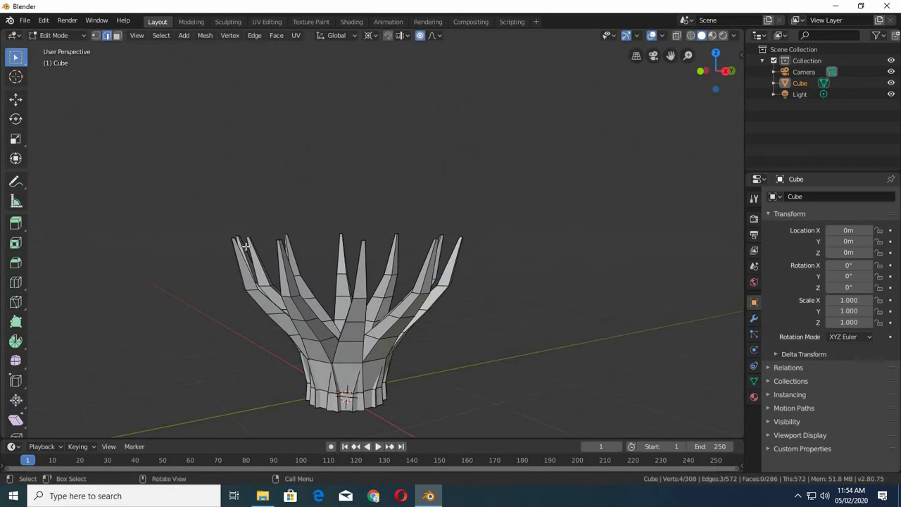
key("r")
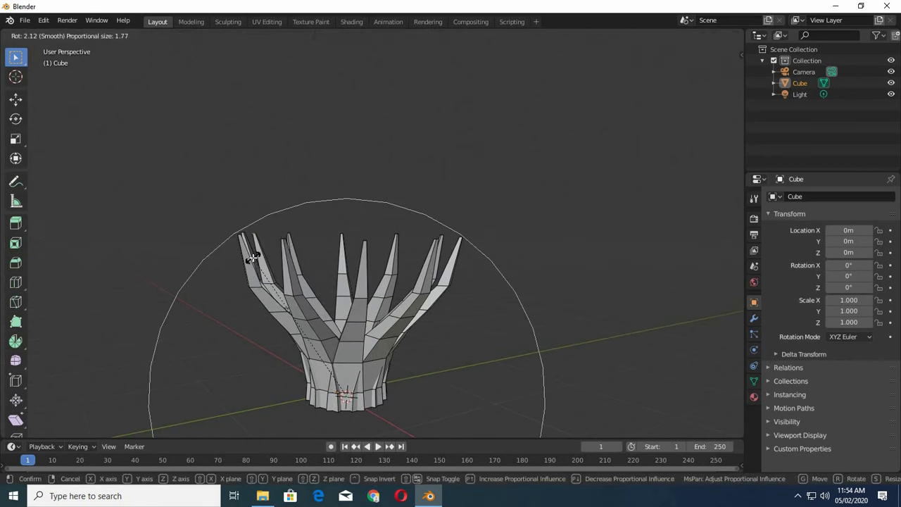
key("Escape")
Limit proportional editing to Connected Only and set the pivot point to Median Point.
left_click(439, 36)
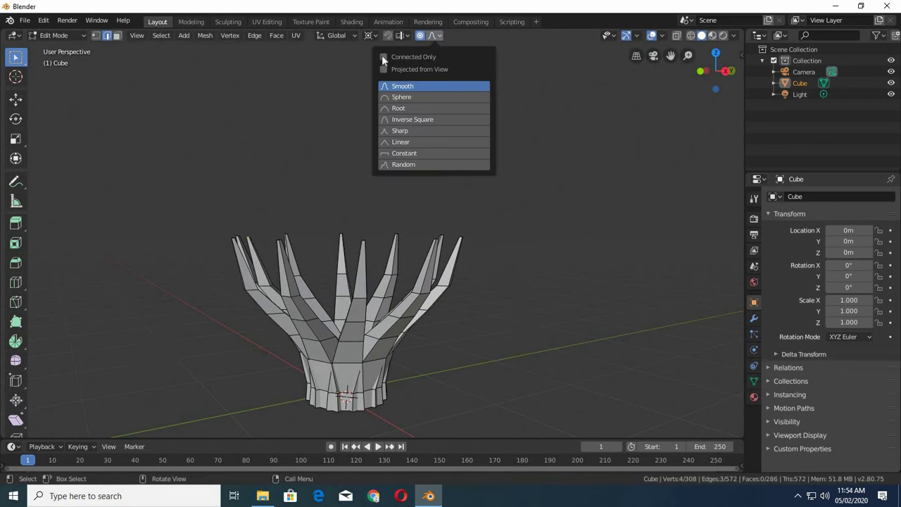
key("r")
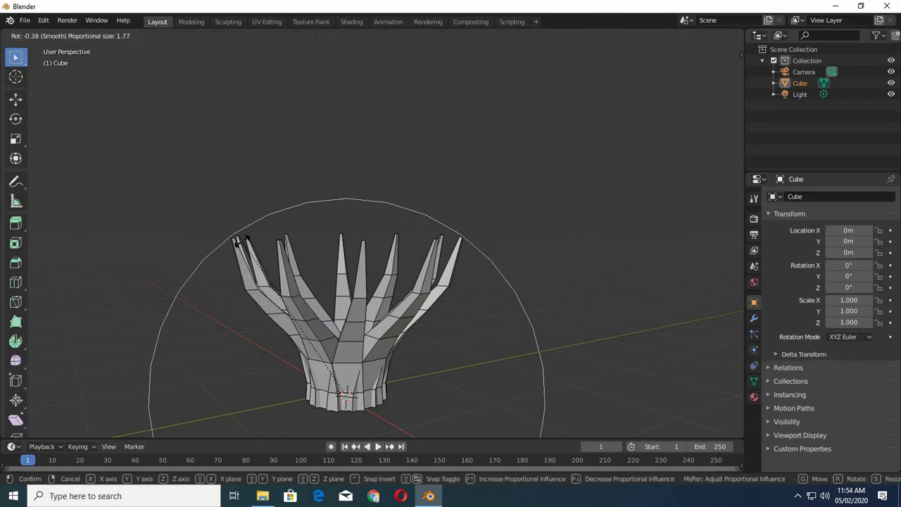
scroll(242, 241, "up", 2)
scroll(242, 240, "down", 6)
right_click(242, 241)
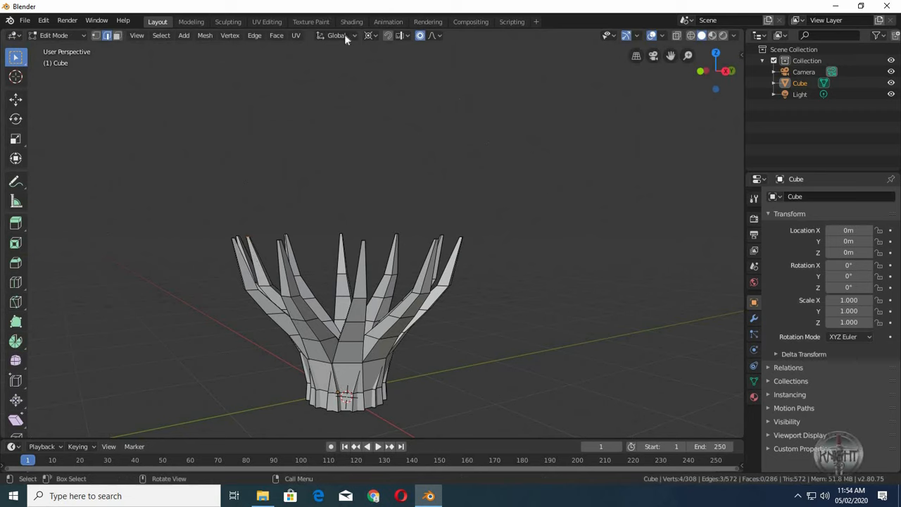
left_click(372, 36)
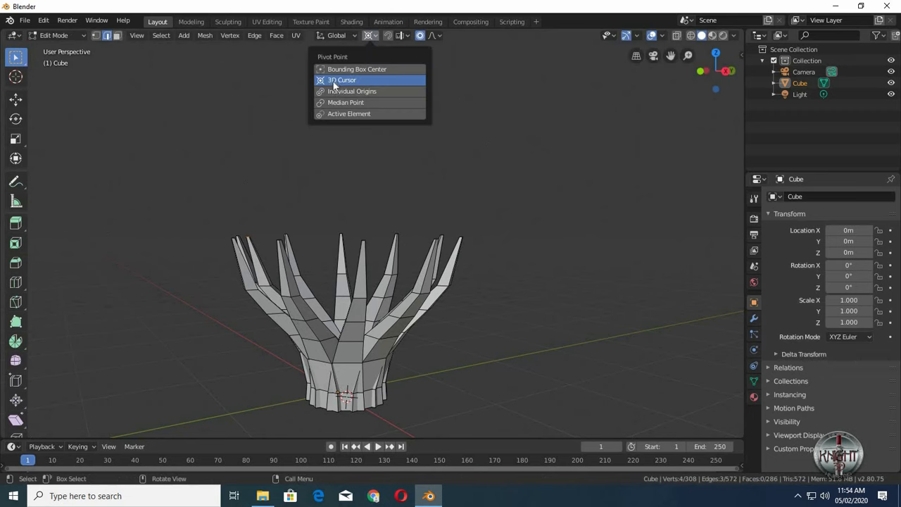
left_click(338, 102)
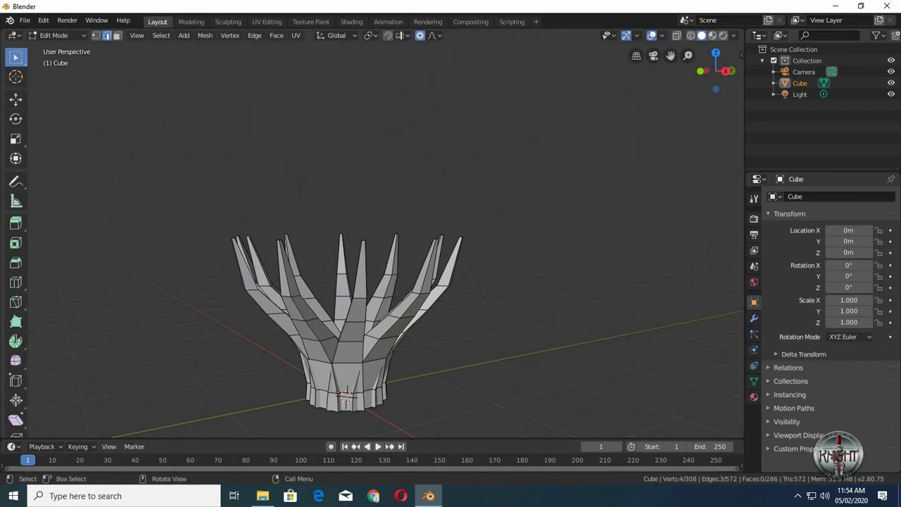
Rotate the inner spike's tip with Smooth falloff and proportional size 1.46 so the spike arches over.
key("r")
scroll(252, 237, "up", 13)
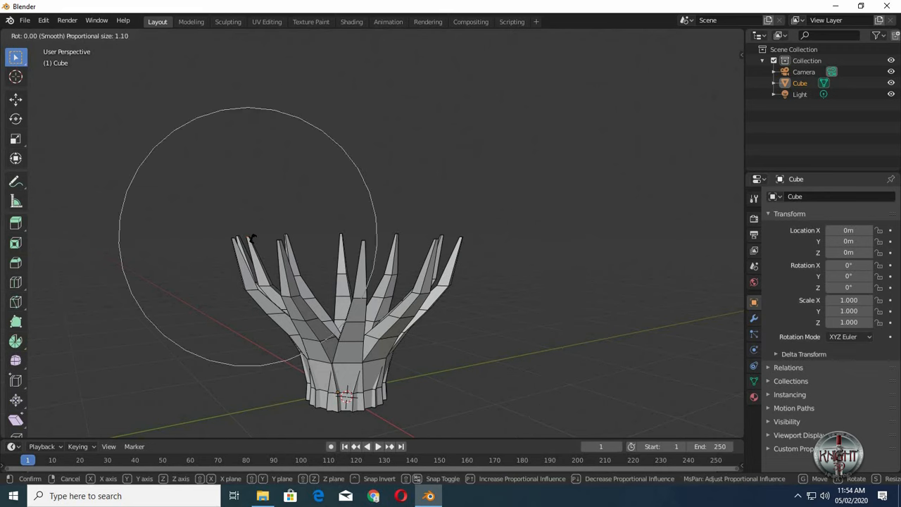
scroll(273, 218, "down", 7)
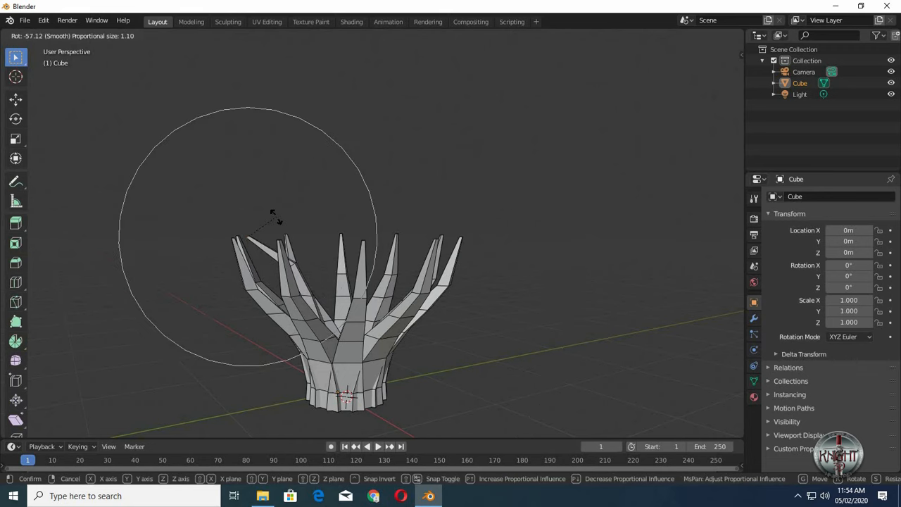
scroll(272, 218, "down", 1)
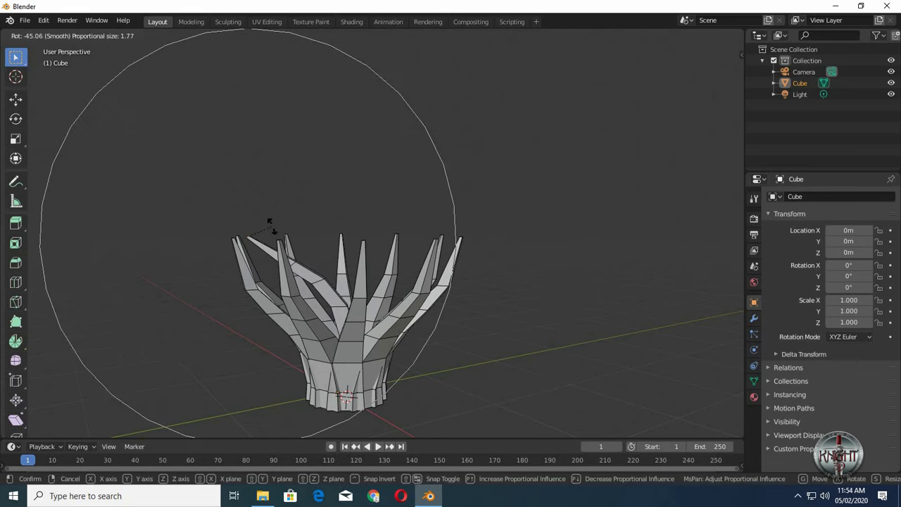
scroll(271, 220, "up", 2)
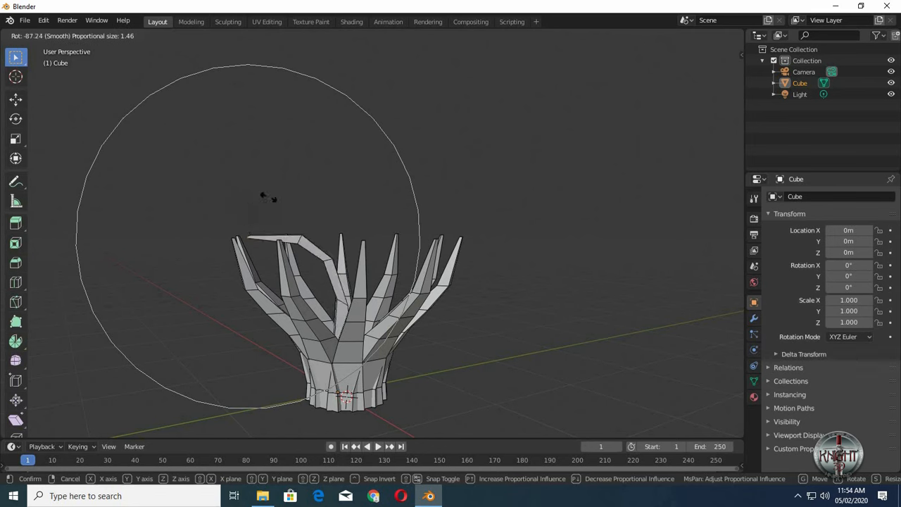
left_click(277, 216)
key("r")
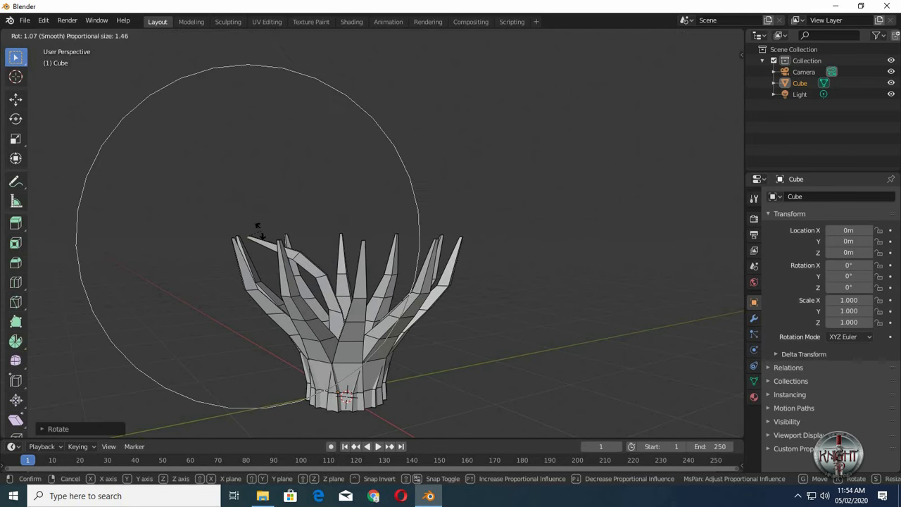
left_click(260, 218)
Move the inner spike's tip outward and down and adjust its rotation at proportional size 1.46, making the spike droop.
key("g")
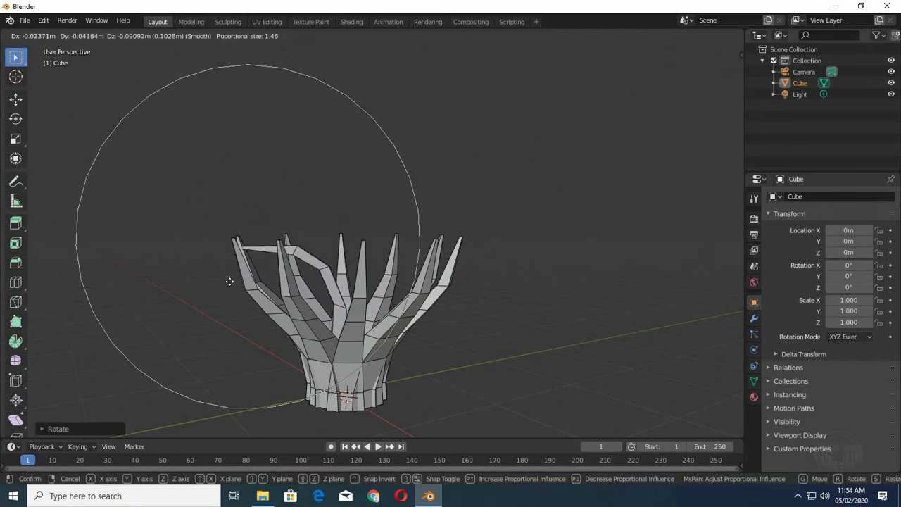
left_click(224, 294)
key("r")
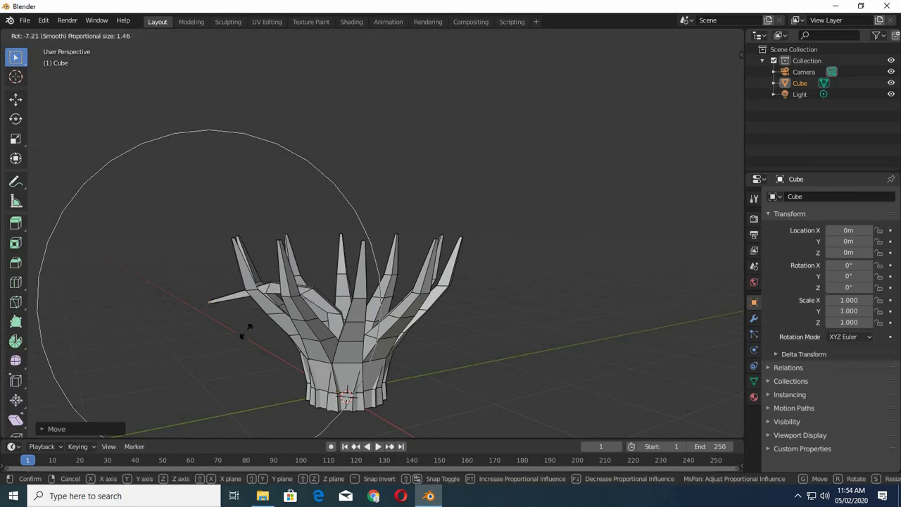
left_click(244, 305)
key("g")
left_click(276, 318)
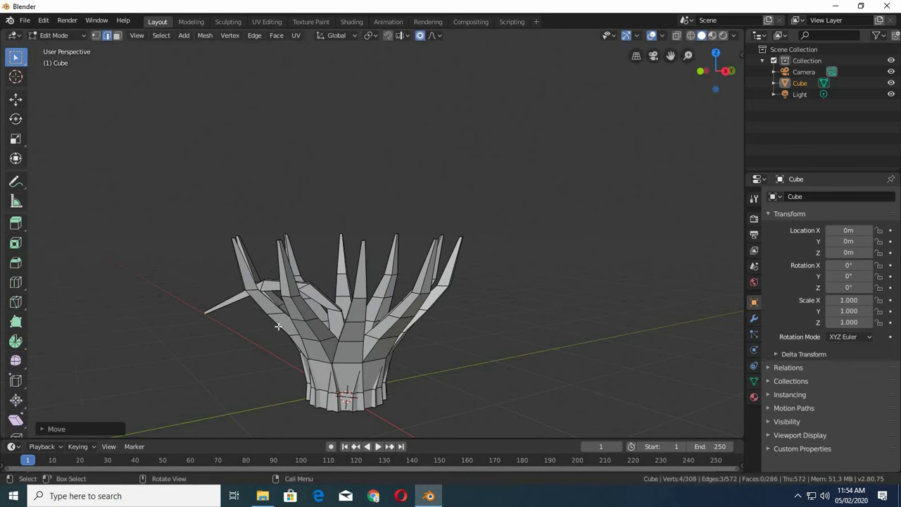
Reshape the droop by moving the tip inward at proportional size 1.00, then about 0.29 m outward and down at size 1.95.
middle_click_drag(276, 318, 235, 316)
key("g")
scroll(234, 316, "up", 4)
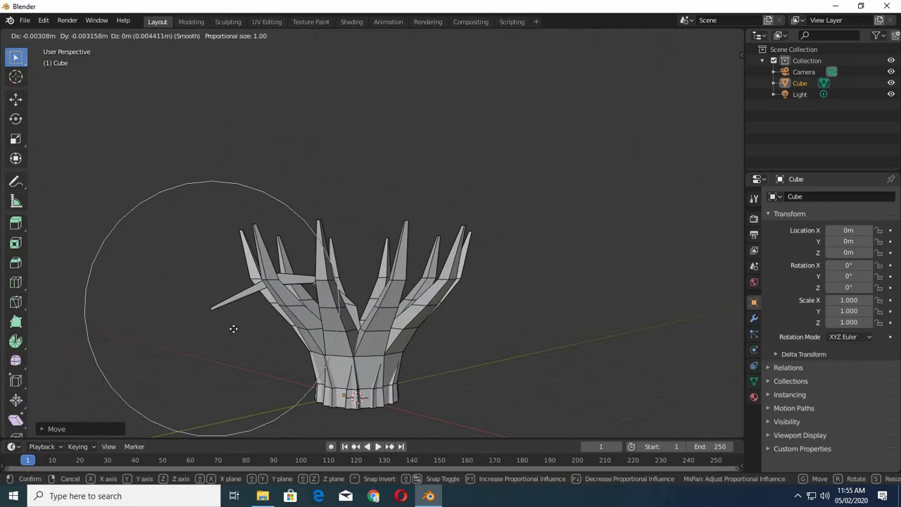
left_click(284, 314)
key("g")
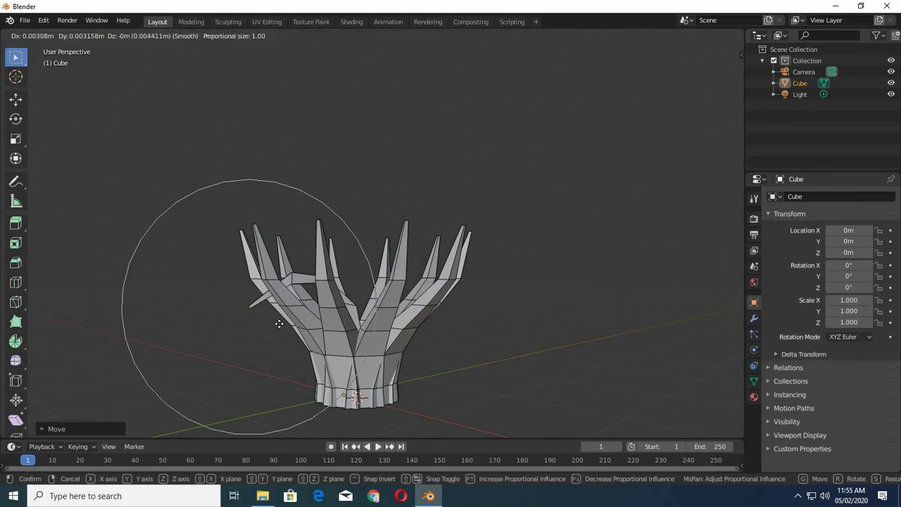
scroll(279, 323, "down", 2)
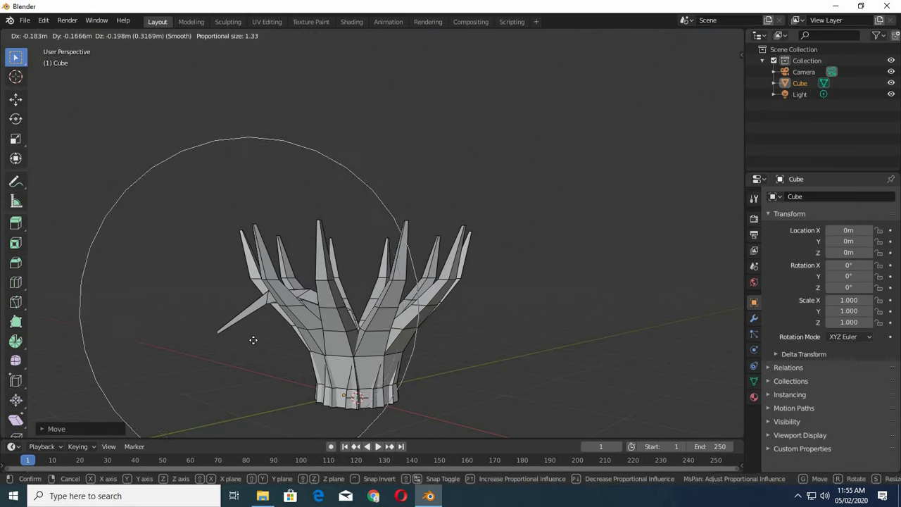
scroll(253, 340, "down", 2)
scroll(253, 339, "down", 4)
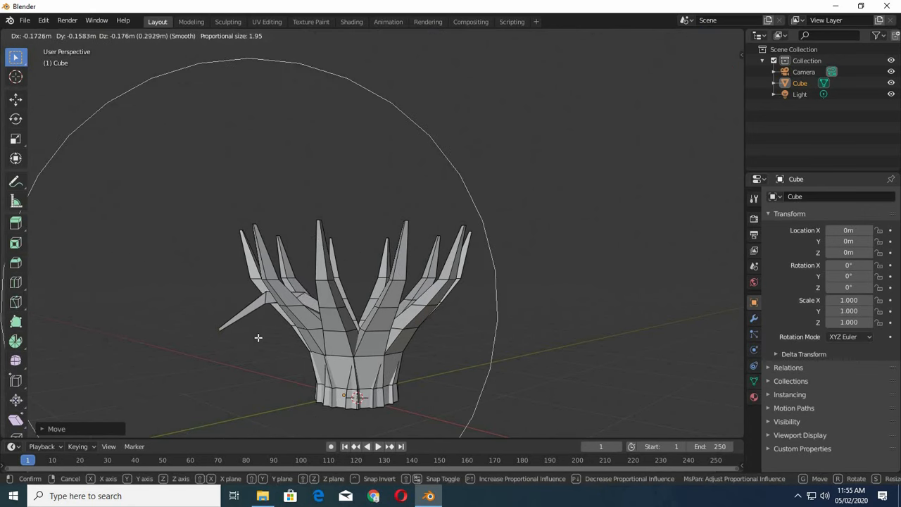
left_click(258, 338)
Select the whole bent inner spike and move it about 0.07 m toward the centre with Z locked.
middle_click_drag(319, 360, 363, 282)
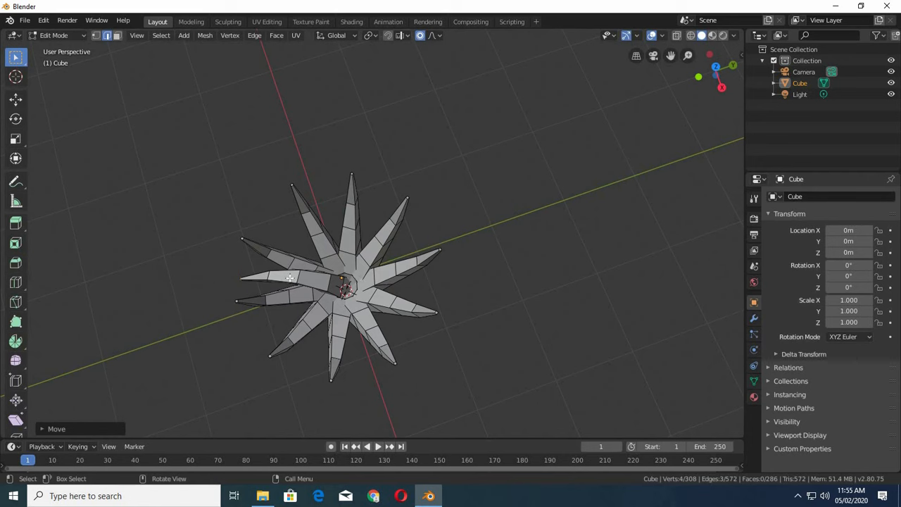
key("l")
key("g")
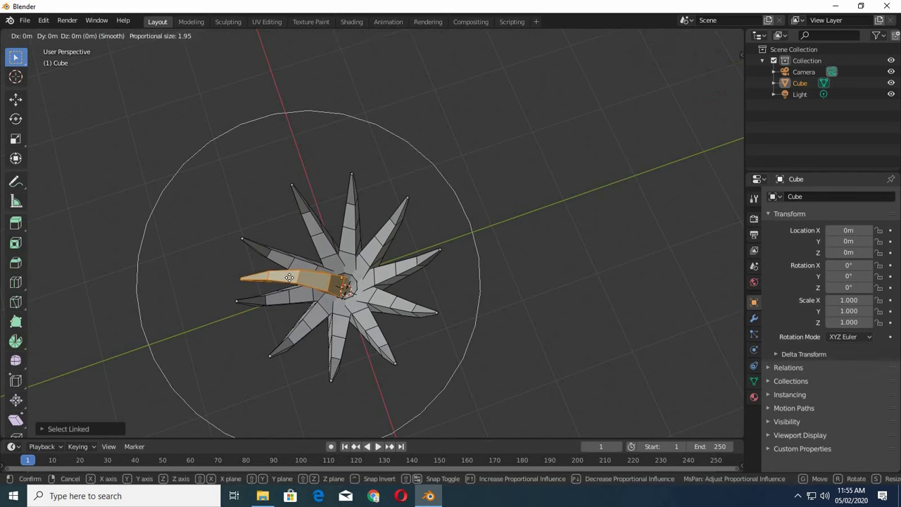
key("z")
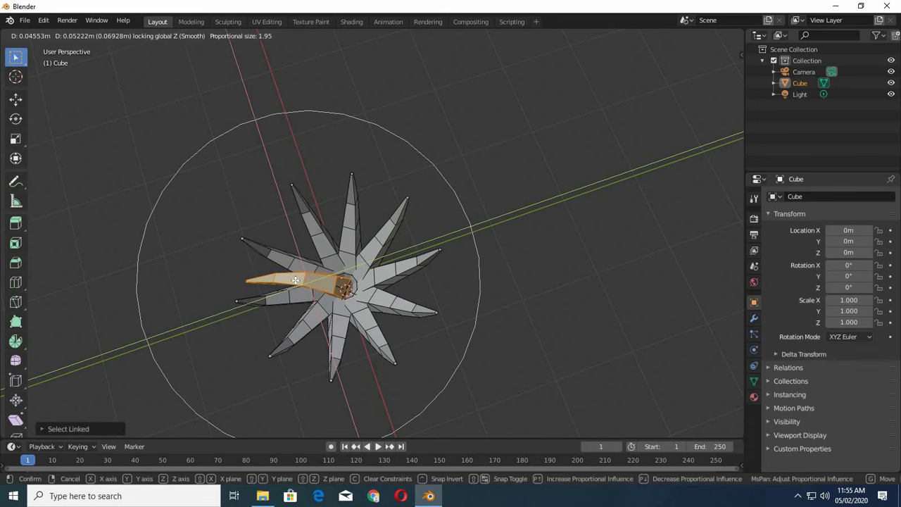
left_click(296, 280)
Spin the selected bent inner spike around the plant's centre to form the inner ring of leaves.
middle_click_drag(307, 247, 26, 346)
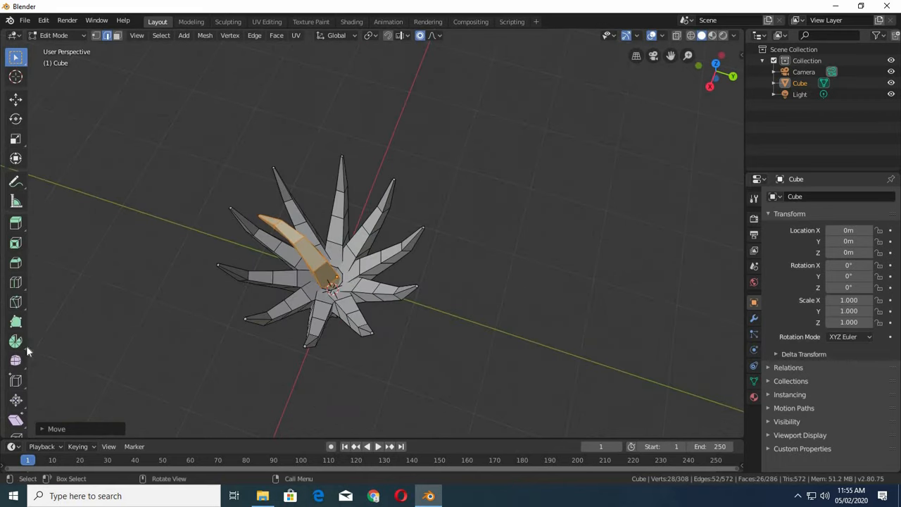
left_click(16, 341)
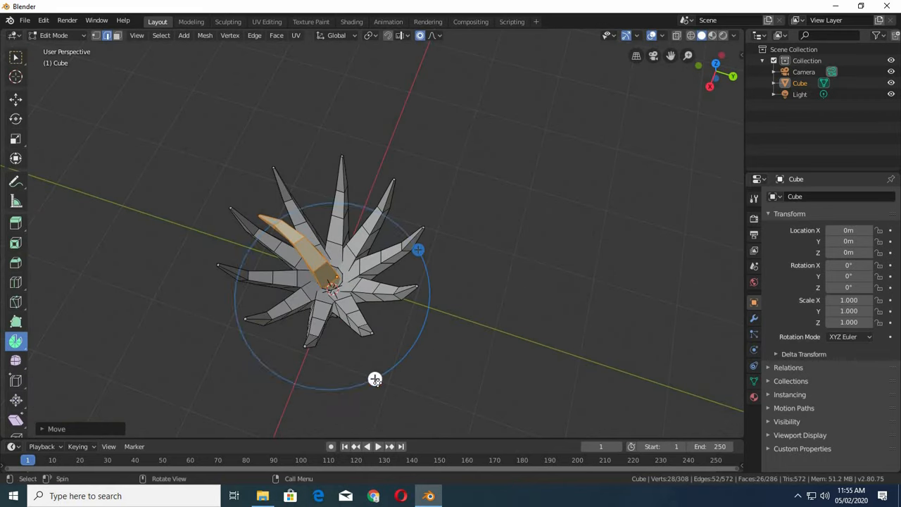
left_click_drag(374, 379, 586, 427)
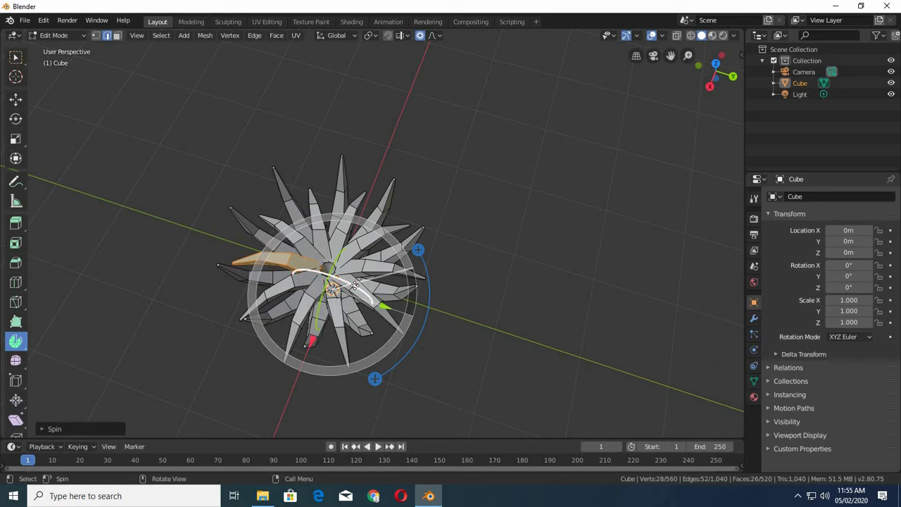
Move the still-selected inner spike slightly outward from the centre with Smooth falloff at proportional size 1.95.
key("g")
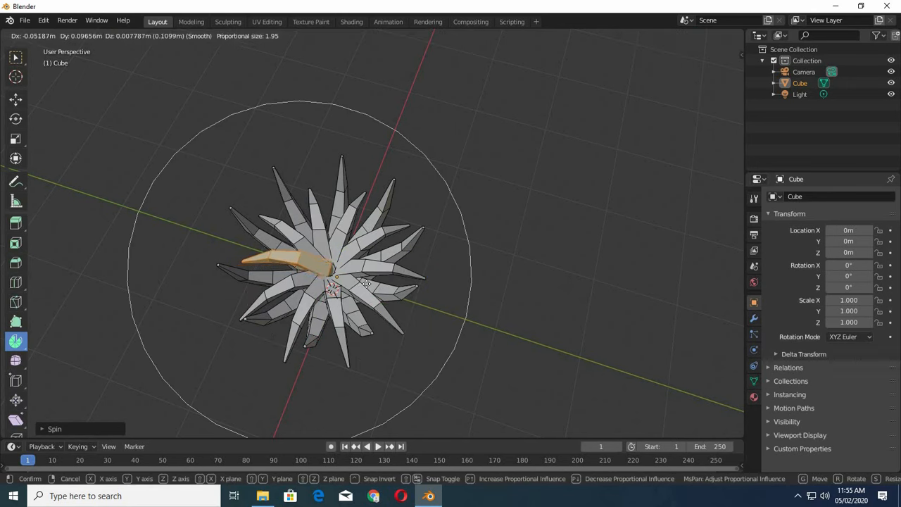
left_click(324, 251)
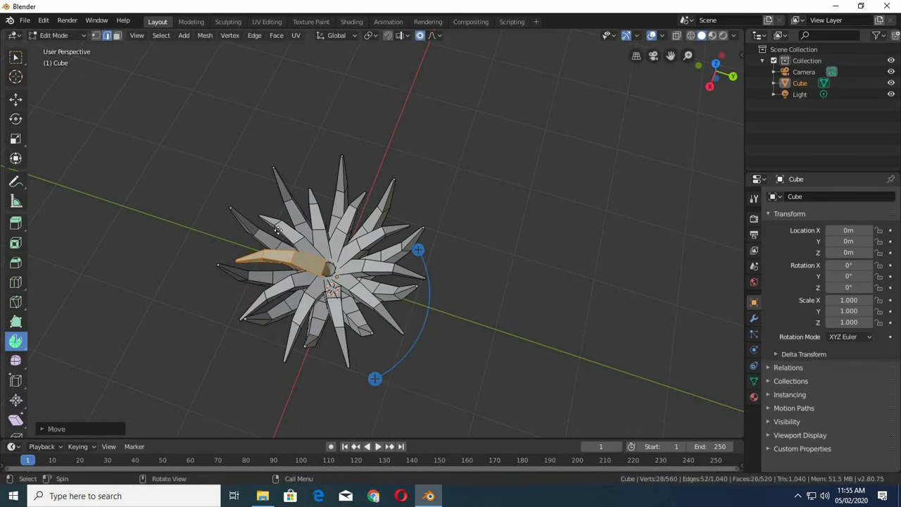
key("g")
left_click(261, 220)
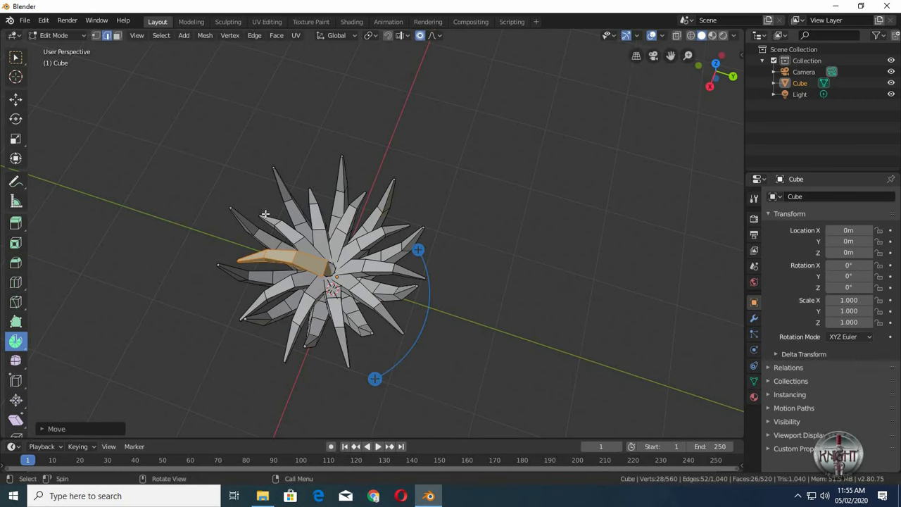
Move the tips of two neighbouring inner spikes at the back toward the centre at proportional size 1.95.
left_click(178, 179)
key("w")
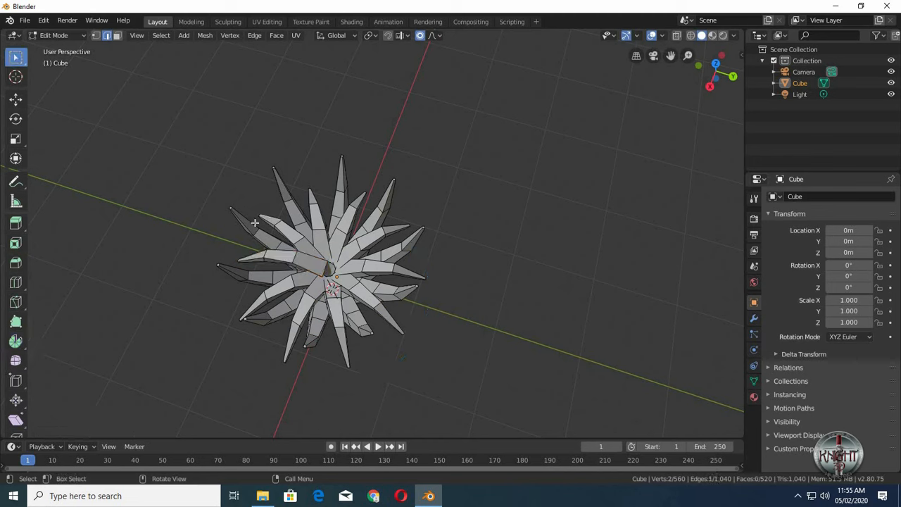
key("g")
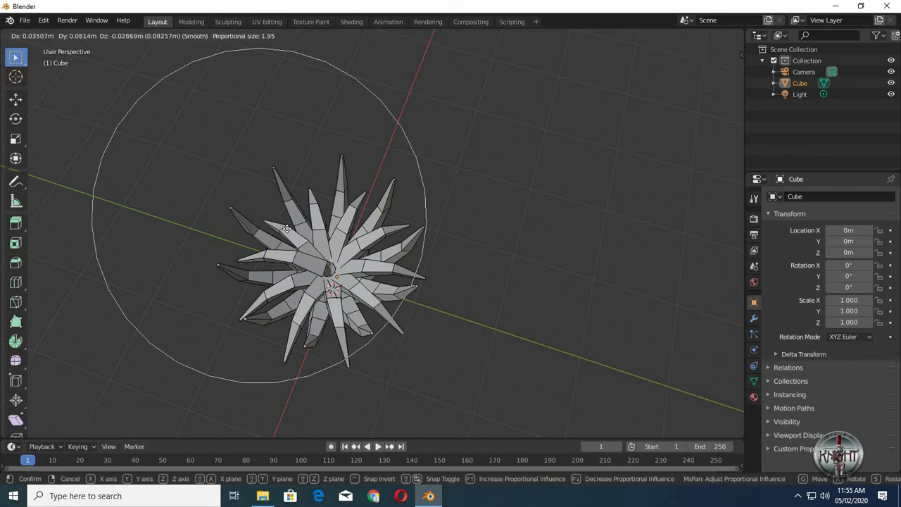
left_click(291, 230)
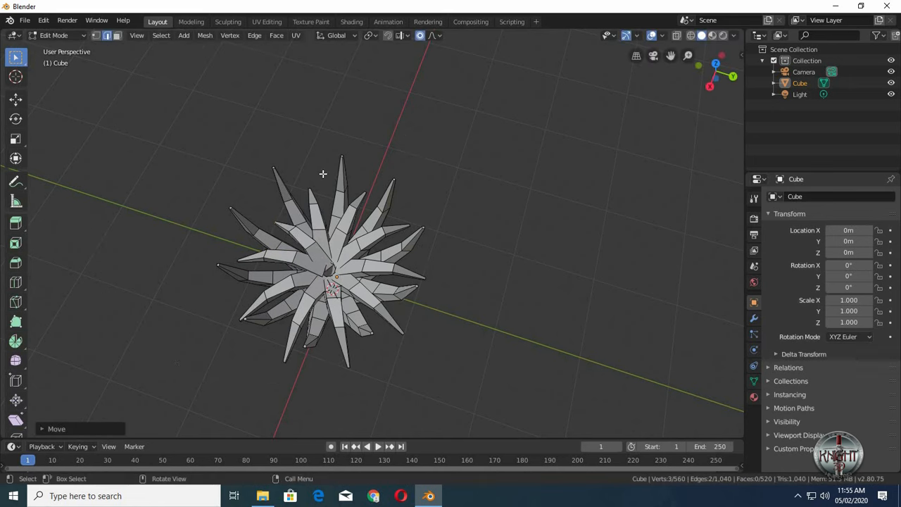
left_click(317, 204)
key("g")
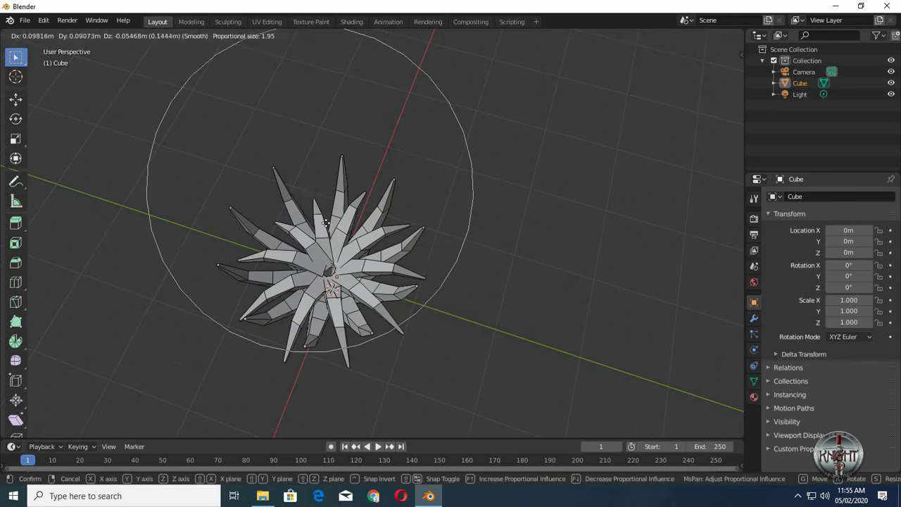
left_click(335, 227)
Pull the tips of two neighbouring inner spikes at the front of the plant slightly toward the centre.
left_click(366, 363)
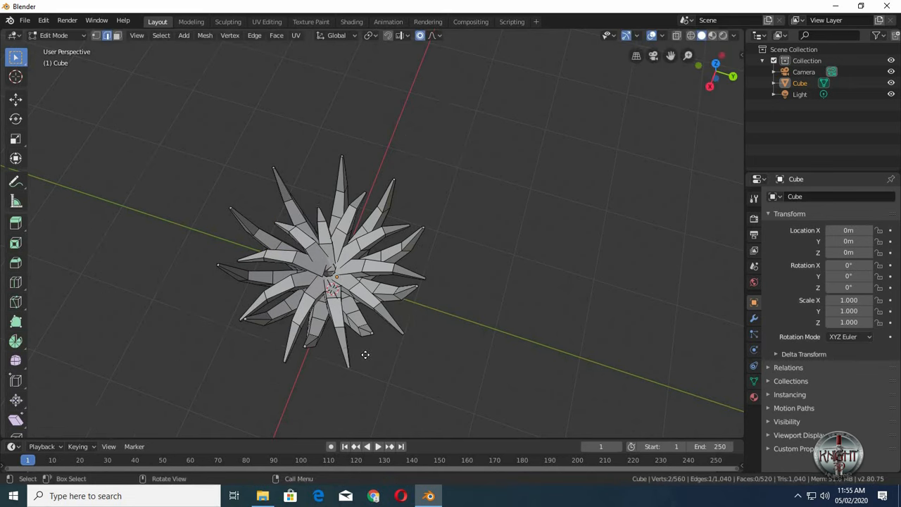
key("g")
left_click(278, 363)
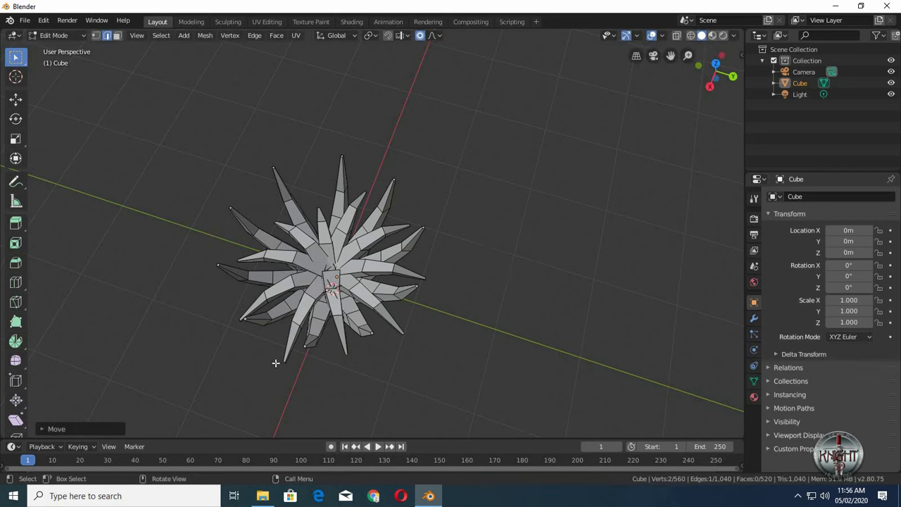
left_click_drag(303, 358, 304, 359)
key("g")
left_click(313, 357)
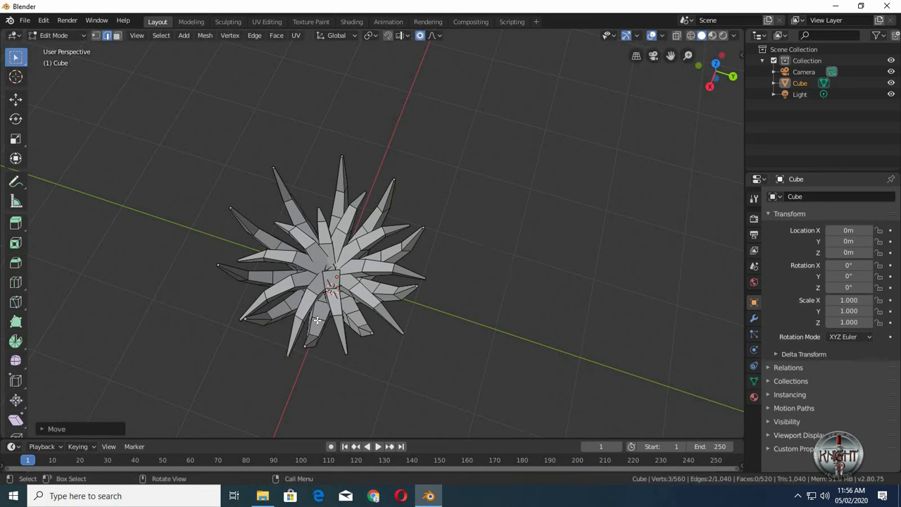
Move another inner spike's tip about 0.21 m toward the centre at proportional size 1.95.
middle_click_drag(318, 321, 447, 267)
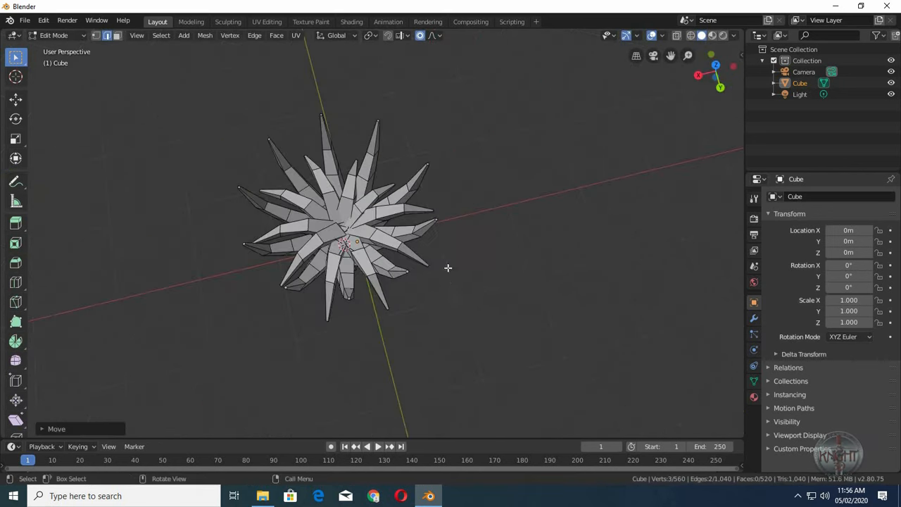
left_click_drag(428, 282, 455, 268)
key("g")
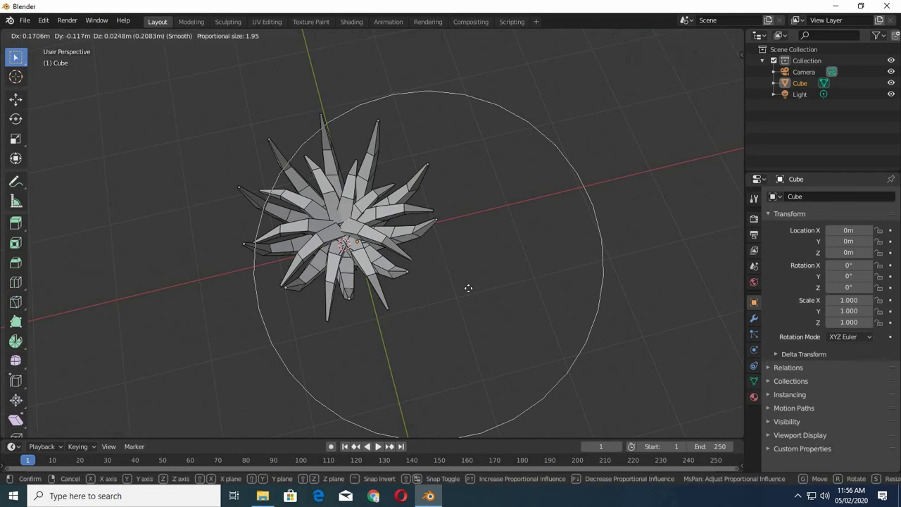
left_click(475, 280)
middle_click_drag(427, 263, 479, 338)
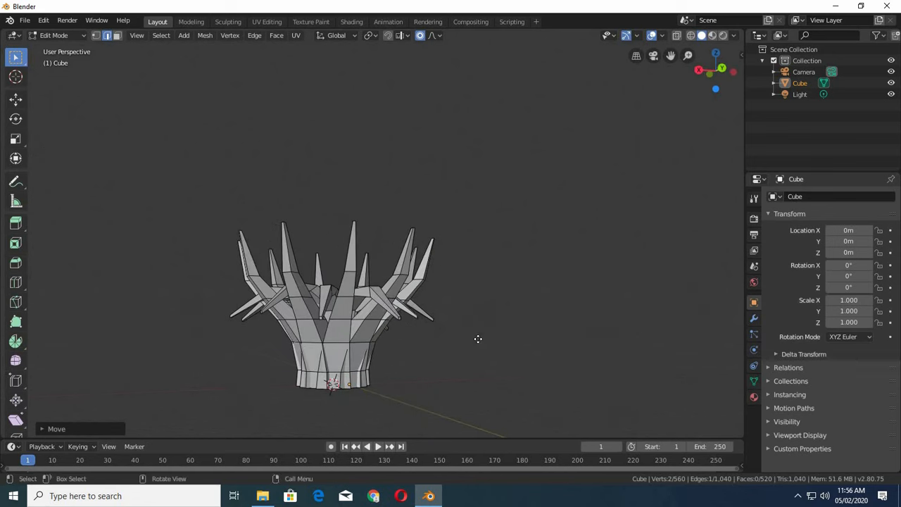
key("g")
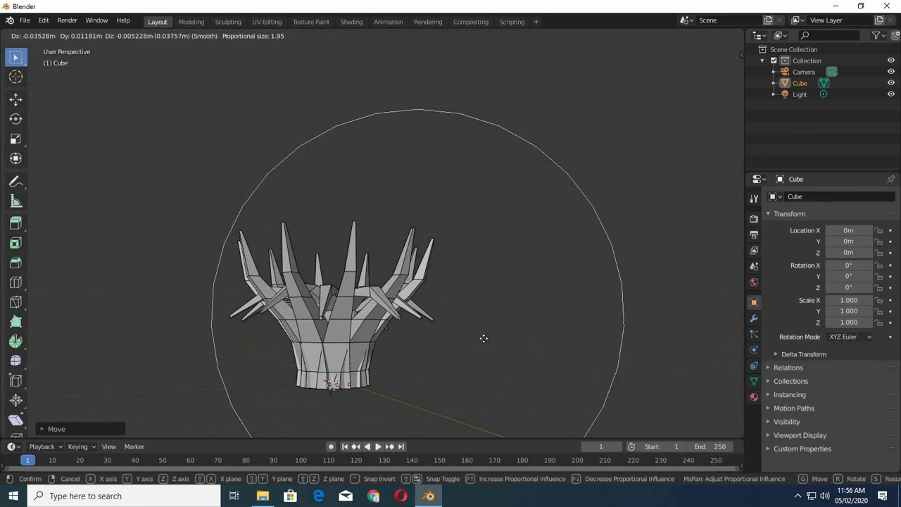
right_click(485, 340)
key("s")
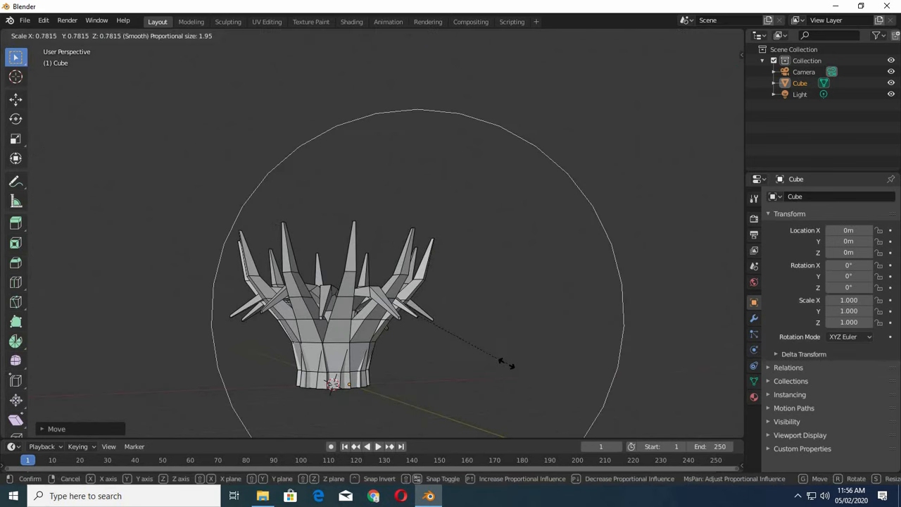
right_click(510, 366)
Rotate the selected inner spike's tip and move it outward and downward with Smooth falloff.
key("r")
left_click(495, 381)
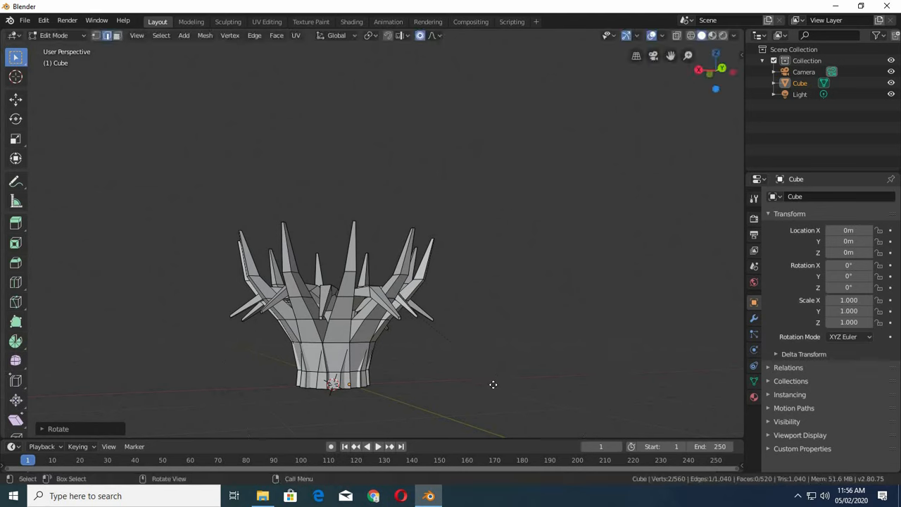
key("g")
left_click(428, 352)
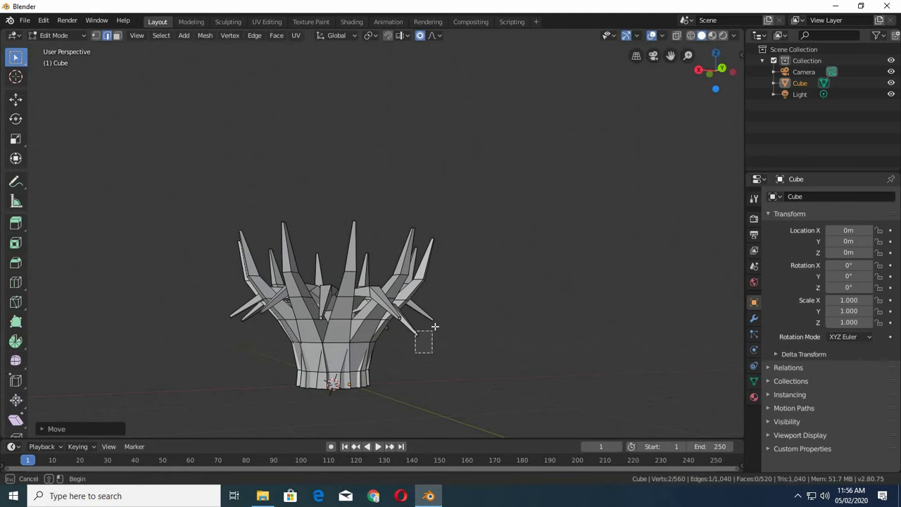
Select the lowered spike's tip face and rotate it with Smooth falloff at proportional size 1.95.
key("g")
right_click(430, 345)
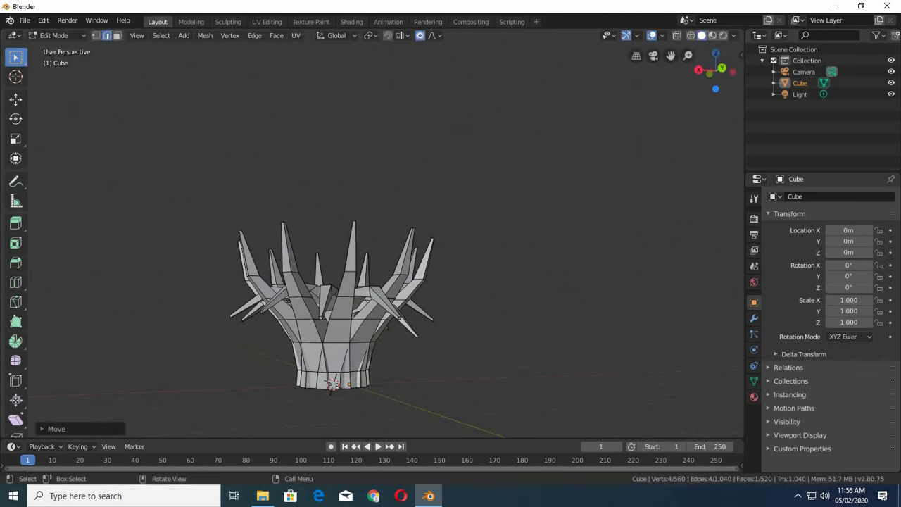
key("g")
key("r")
left_click(446, 336)
Scale an outer upright spike's tip to about 0.68 and move it inward and down.
middle_click_drag(462, 341, 427, 240)
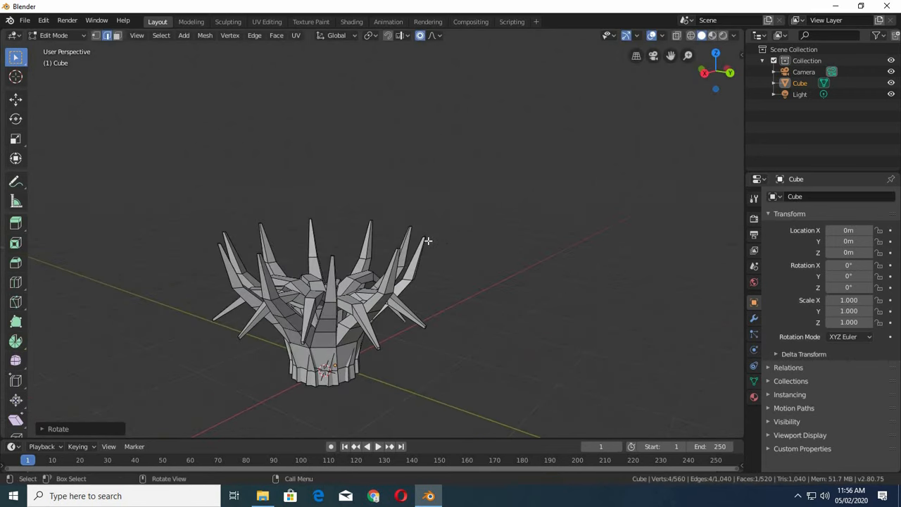
key("s")
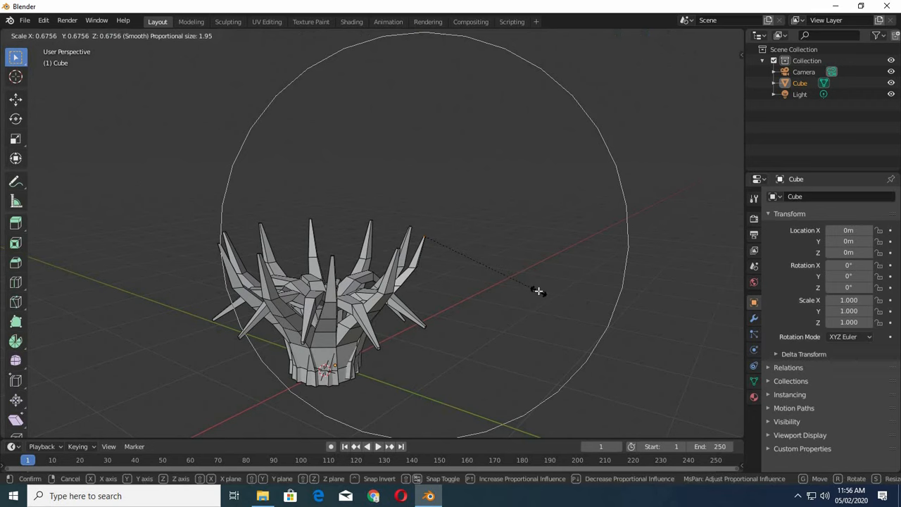
left_click(536, 292)
key("g")
left_click(524, 313)
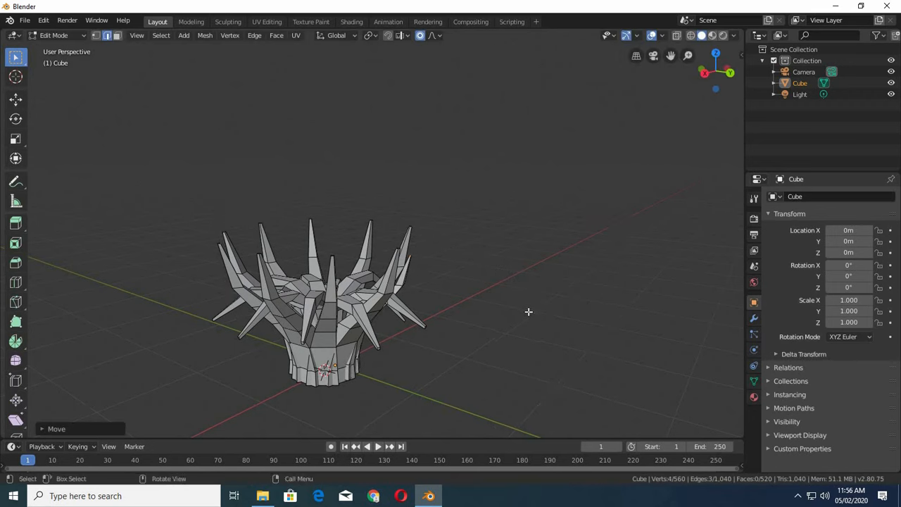
Scale a drooping inner spike's tip, move it slightly inward and rotate it with Smooth falloff.
middle_click_drag(528, 312, 426, 323)
key("s")
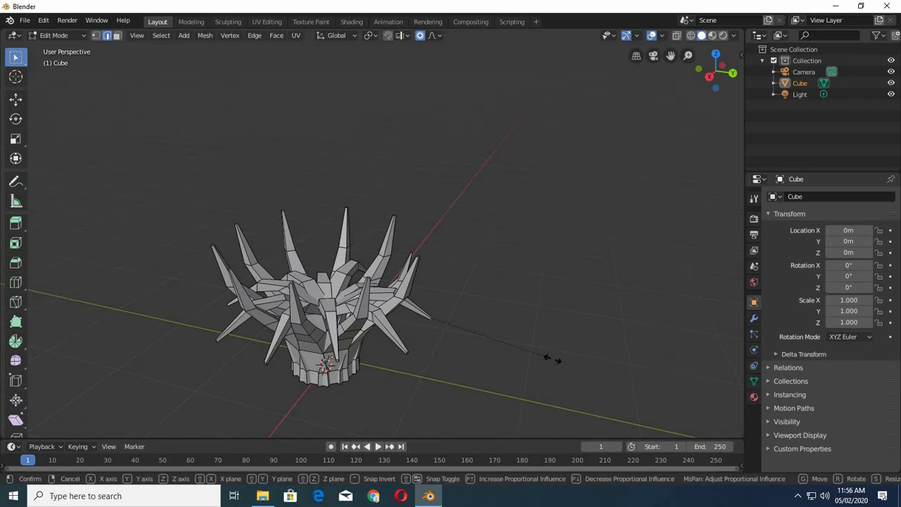
left_click(514, 349)
key("g")
left_click(521, 350)
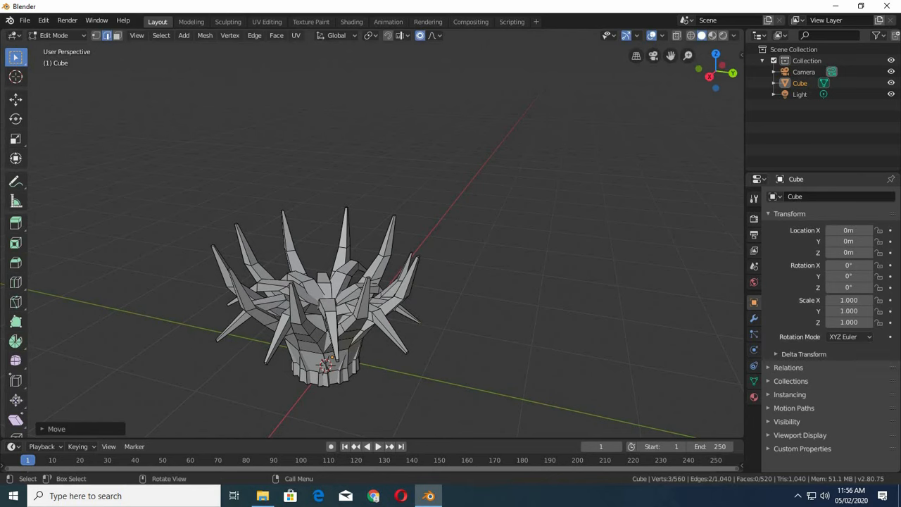
key("r")
left_click(499, 345)
Resize another outer spike's tip with Smooth falloff and adjust its position slightly.
middle_click_drag(499, 343, 416, 264)
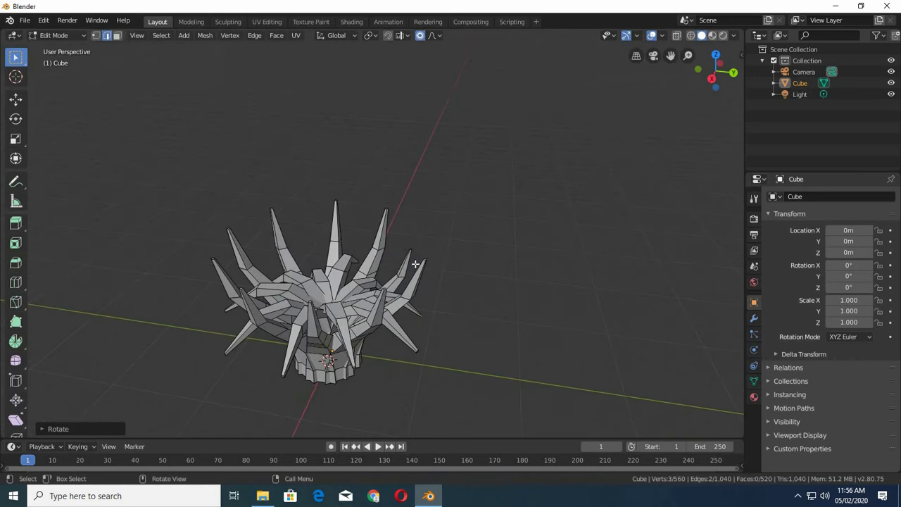
key("s")
left_click(531, 318)
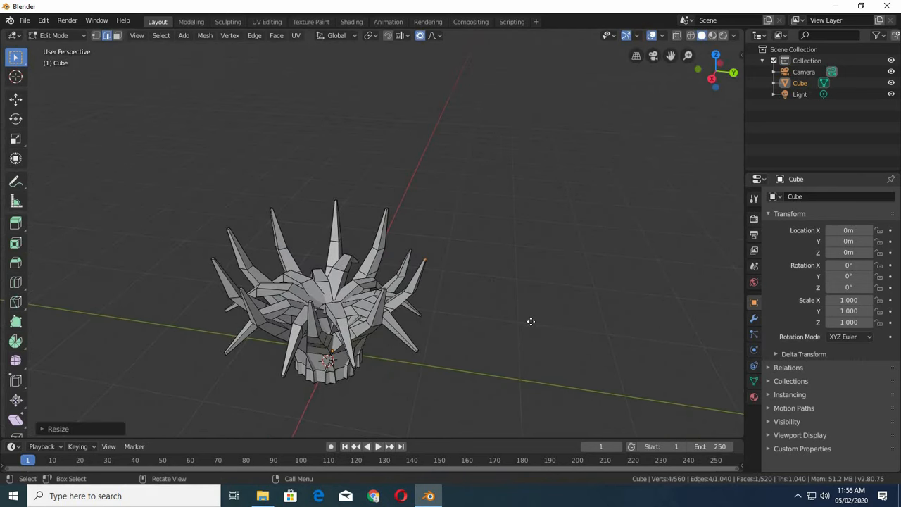
key("g")
left_click(533, 324)
Rotate the tip of the front outer spike and shift it sideways with Smooth falloff at proportional size 1.95.
middle_click_drag(467, 312, 415, 301)
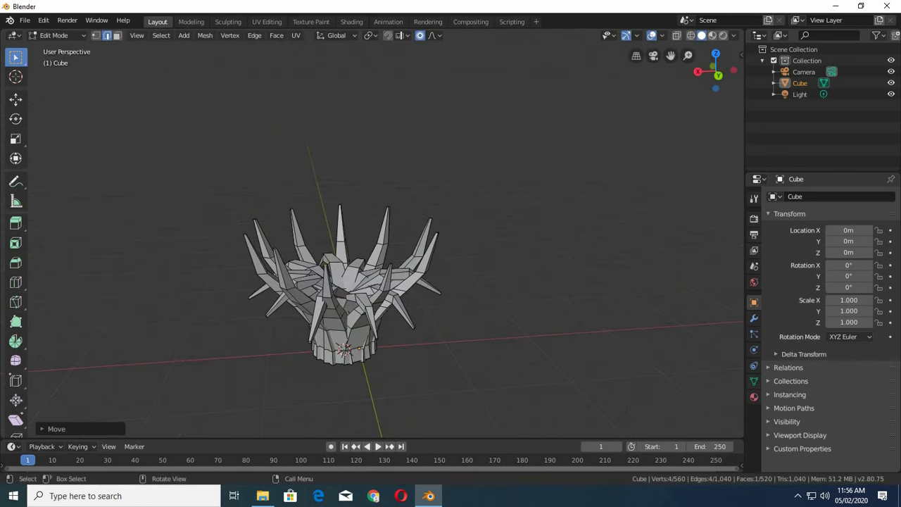
key("r")
left_click(486, 342)
key("g")
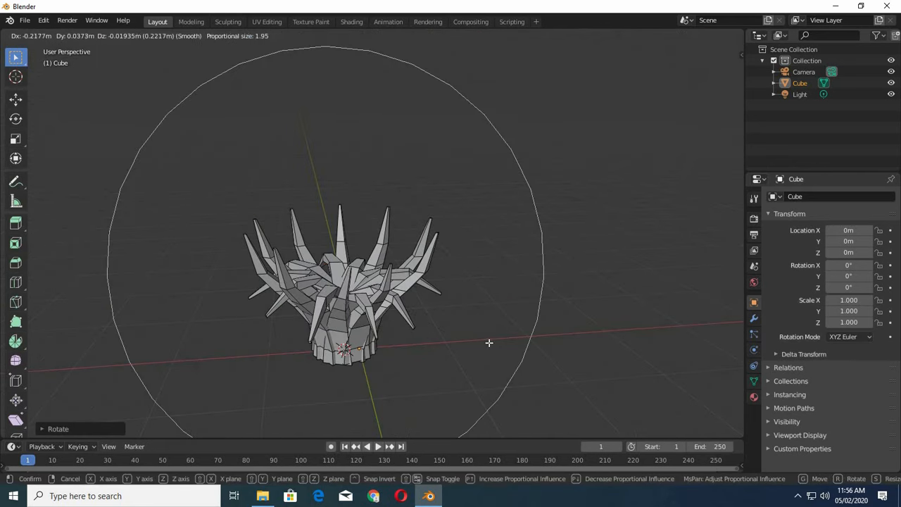
left_click(528, 338)
Scale the tip of a drooping inner spike to about 0.72 with Smooth falloff.
middle_click_drag(529, 339, 464, 340)
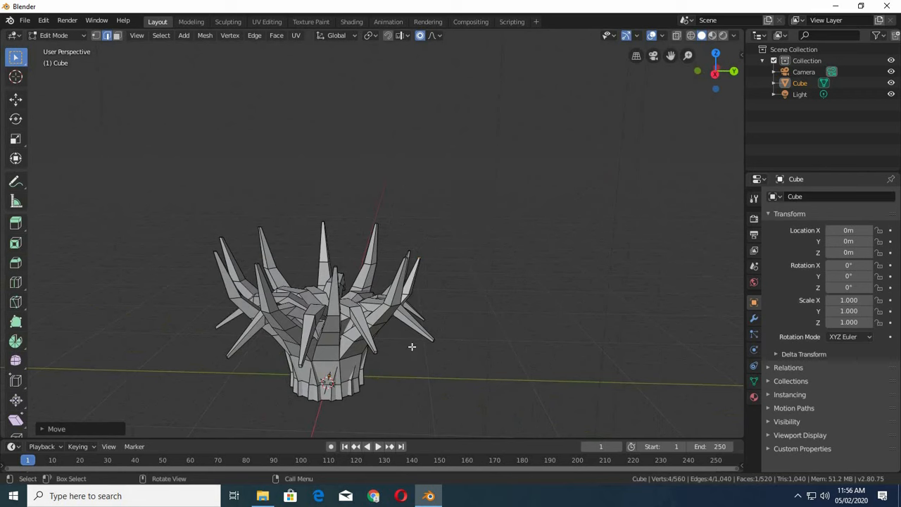
left_click_drag(536, 335, 547, 335)
key("s")
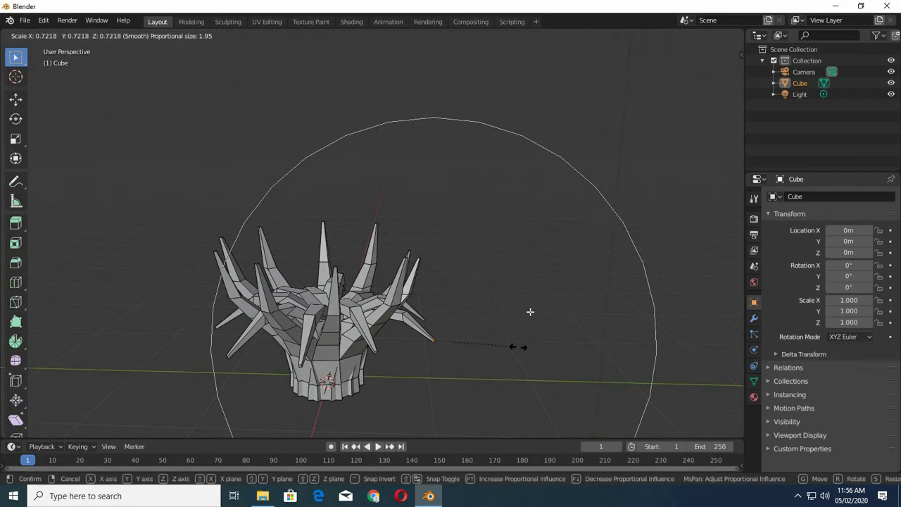
left_click(530, 312)
Scale the tip of the drooping front spike in two passes with Smooth falloff at proportional size 1.95.
middle_click_drag(530, 311, 393, 356)
key("s")
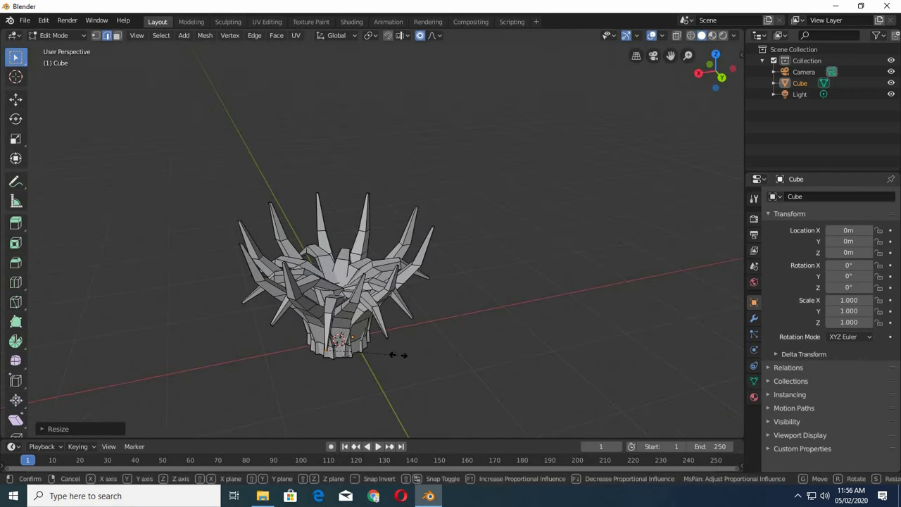
left_click(405, 354)
middle_click_drag(326, 369, 326, 328)
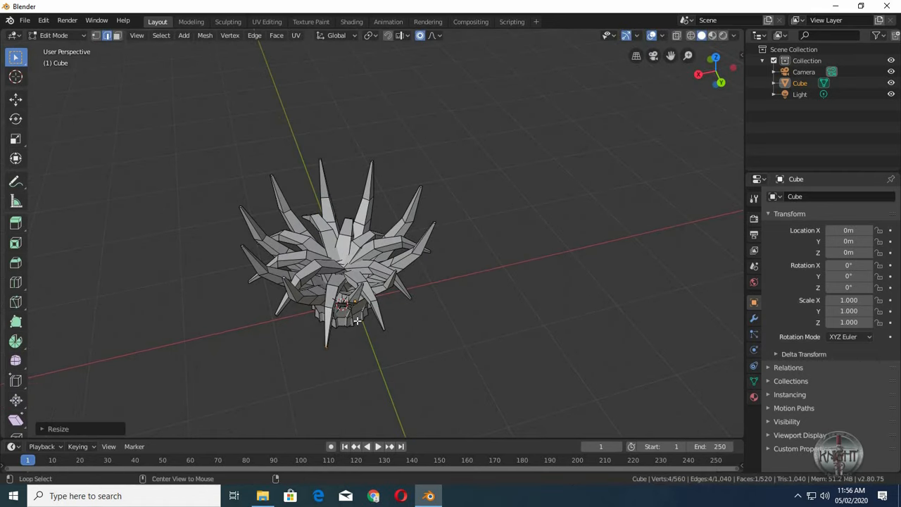
key("s")
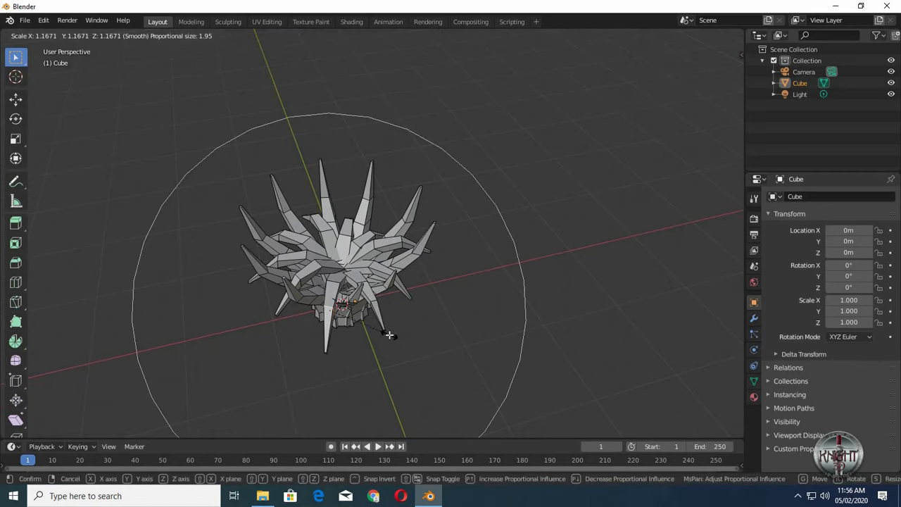
left_click(389, 335)
Rotate the same drooping spike's tip and move it slightly inward with Smooth falloff.
middle_click_drag(432, 322, 493, 352)
key("r")
left_click(483, 368)
key("g")
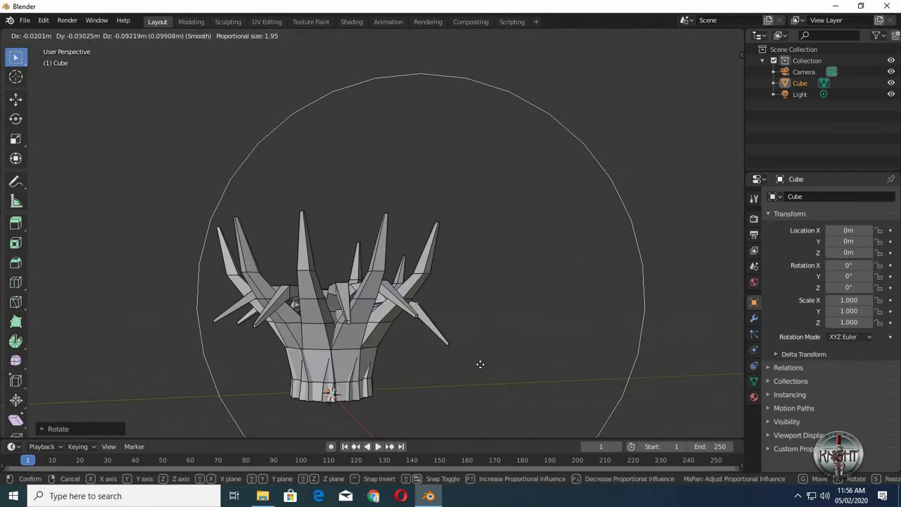
left_click(435, 358)
Scale down the tip loop of the neighbouring long drooping spike with Smooth falloff at proportional size 1.95.
left_click(444, 343, "alt")
key("s")
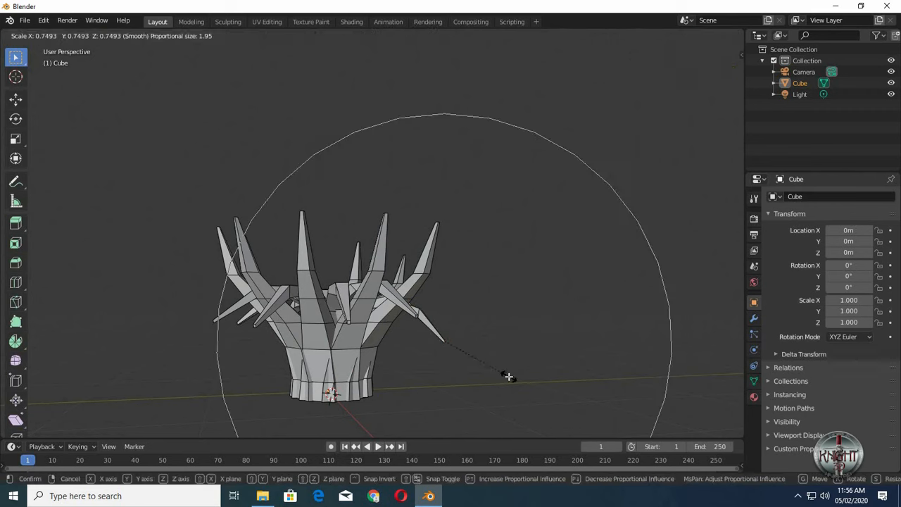
left_click(461, 355)
Select the tip of an outer upright spike and move it inward and down with Smooth falloff.
middle_click_drag(426, 354, 463, 292)
key("b")
left_click_drag(483, 250, 423, 276)
key("g")
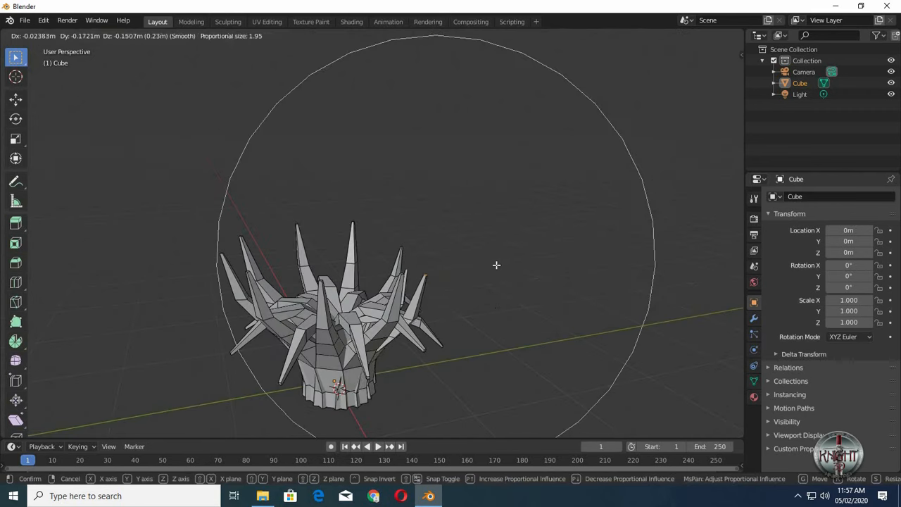
right_click(505, 266)
middle_click_drag(481, 246, 434, 262)
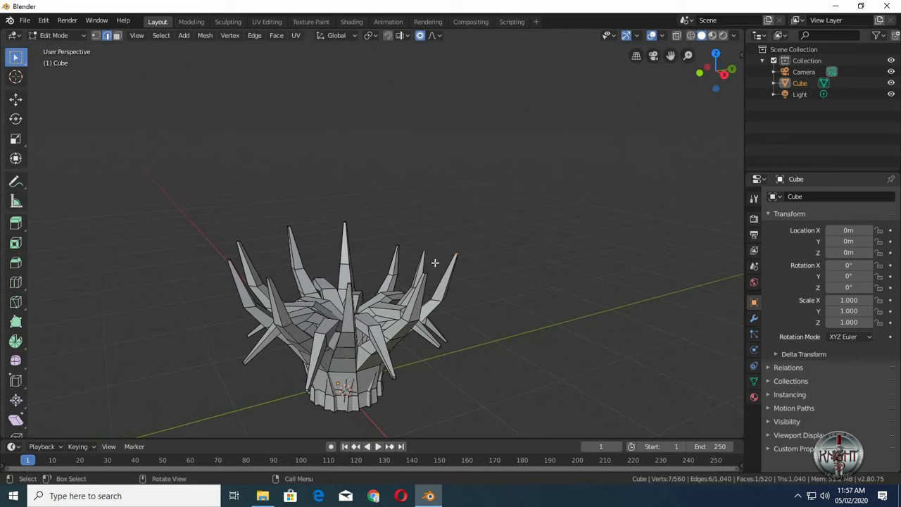
left_click(441, 37)
key("g")
left_click(541, 311)
Scale the moved outer spike's tip, rotate it slightly and shift it with Smooth falloff.
key("s")
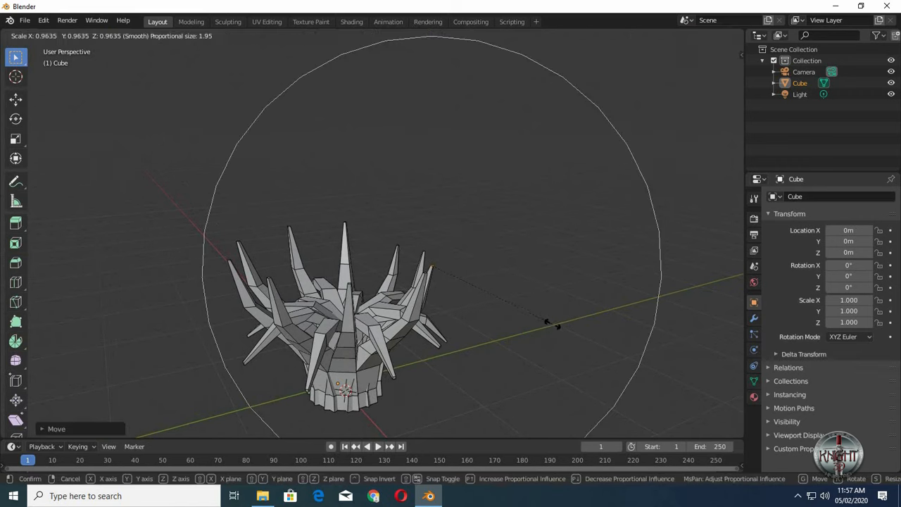
left_click(526, 326)
middle_click_drag(514, 328, 532, 340)
key("r")
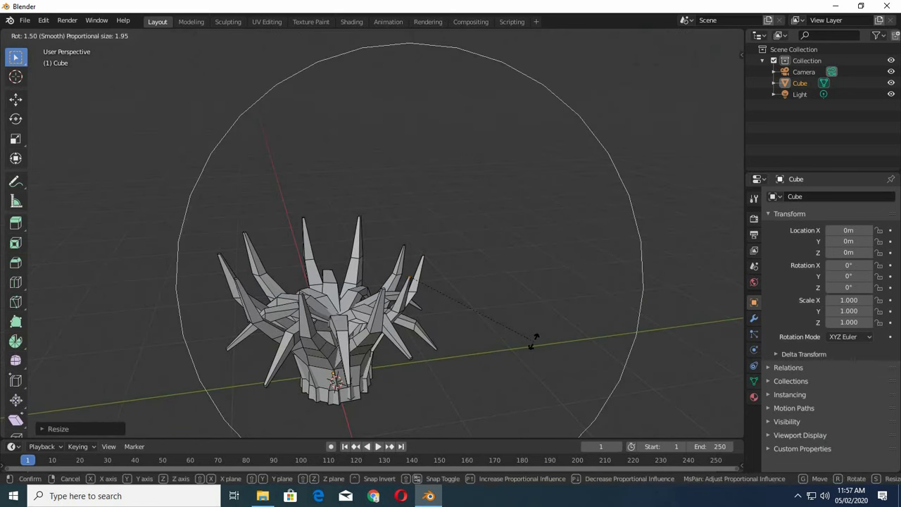
left_click(524, 338)
key("g")
left_click(551, 335)
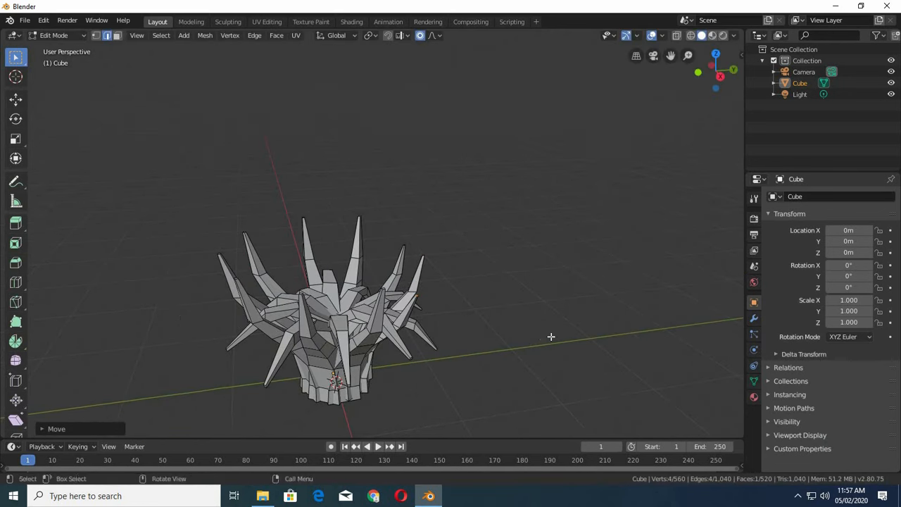
Pull the next outer spike's tip inward and downward and resize it with Smooth falloff at proportional size 1.95.
middle_click_drag(581, 333, 497, 278)
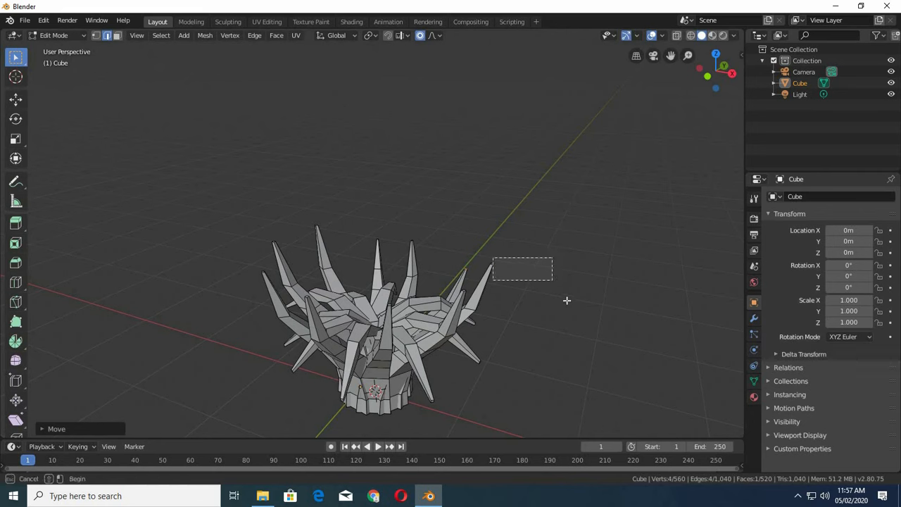
left_click_drag(566, 300, 549, 311)
key("g")
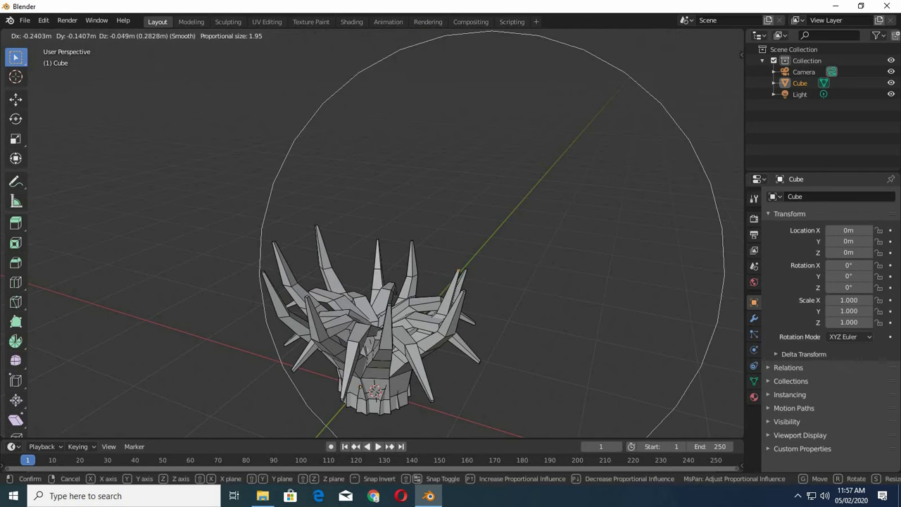
left_click(536, 307)
key("s")
left_click(507, 310)
key("g")
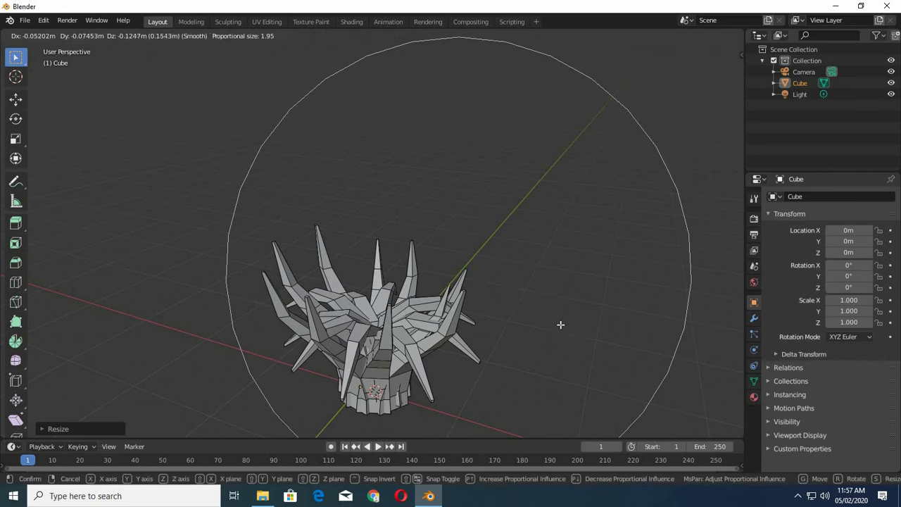
left_click(564, 318)
Resize another spike's tip and adjust its position with Smooth falloff.
middle_click_drag(460, 372, 472, 360)
left_click_drag(603, 394, 607, 395)
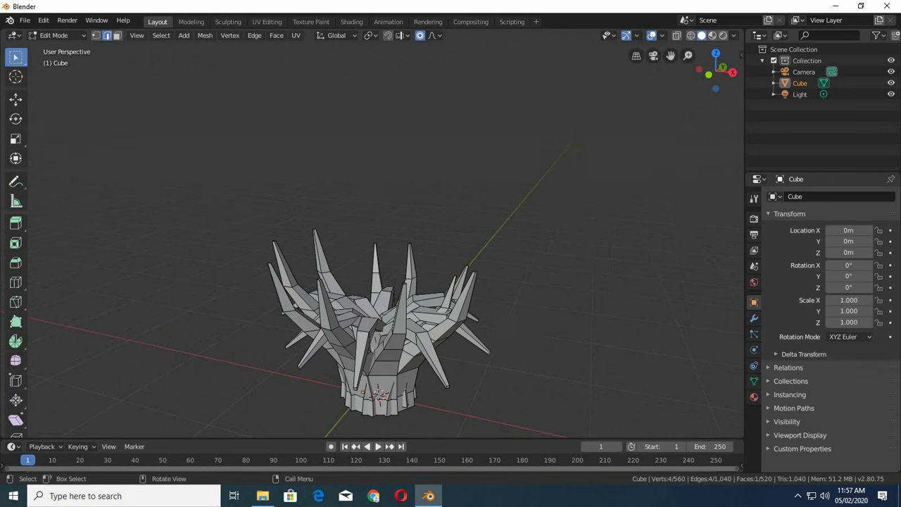
key("s")
left_click(606, 362)
key("g")
left_click(549, 365)
Move the tip of one more spike with Smooth falloff to break the ring's symmetry.
middle_click_drag(549, 365, 401, 296)
key("g")
left_click(504, 373)
Rotate the front outer spike's tip in two passes, reducing the proportional size to 0.83.
middle_click_drag(441, 256, 369, 267)
middle_click_drag(449, 288, 452, 338)
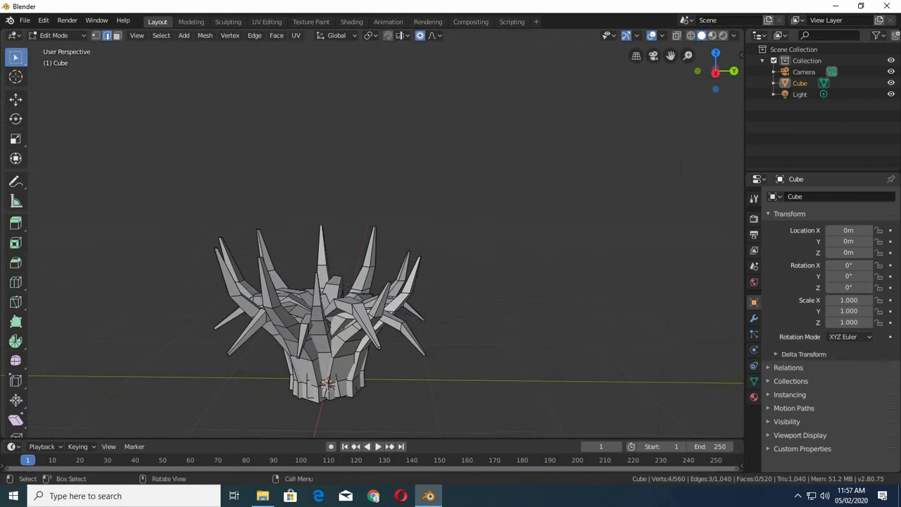
key("r")
left_click(439, 348)
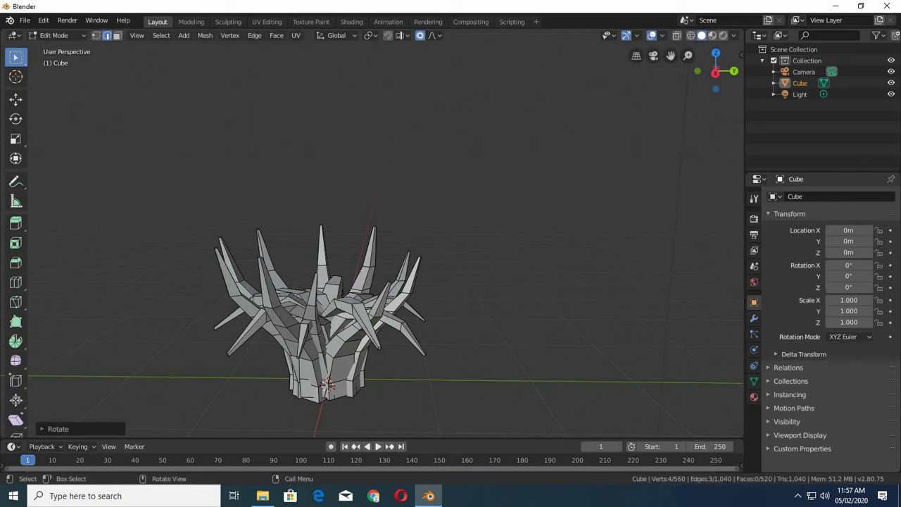
key("r")
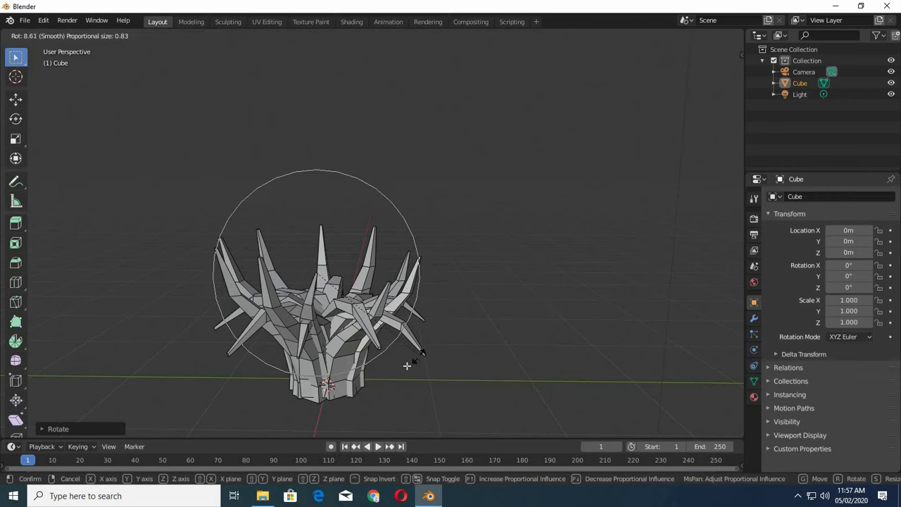
left_click(419, 366)
Shift the front outer spike's tip sideways and down, enlarging the proportional size to 1.21.
key("g")
left_click(373, 320)
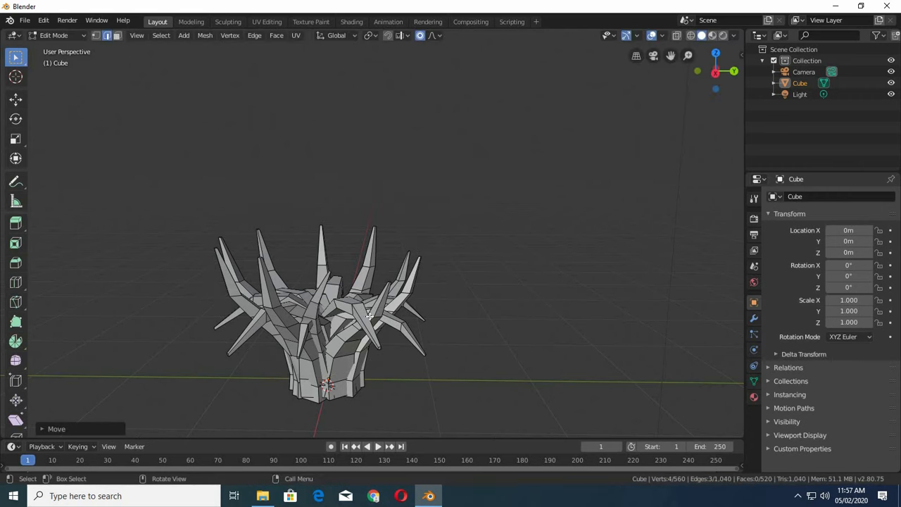
key("g")
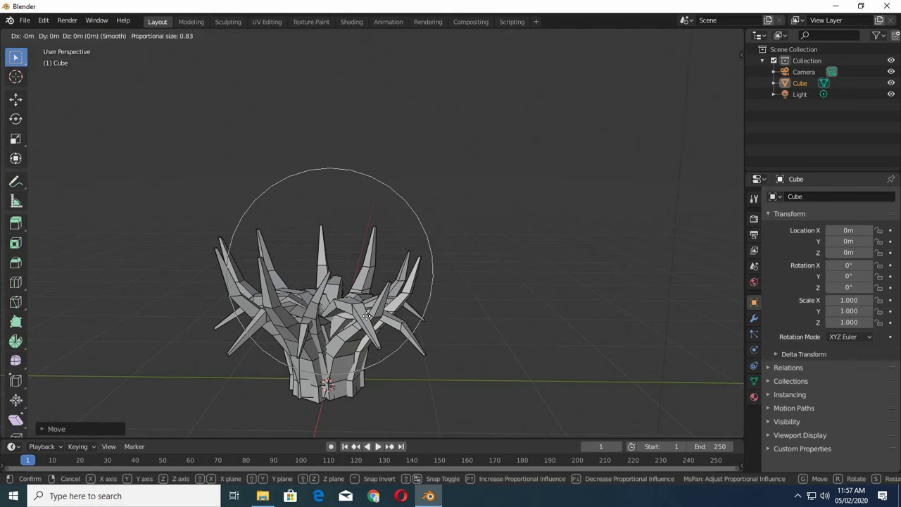
scroll(380, 325, "down", 4)
left_click(386, 333)
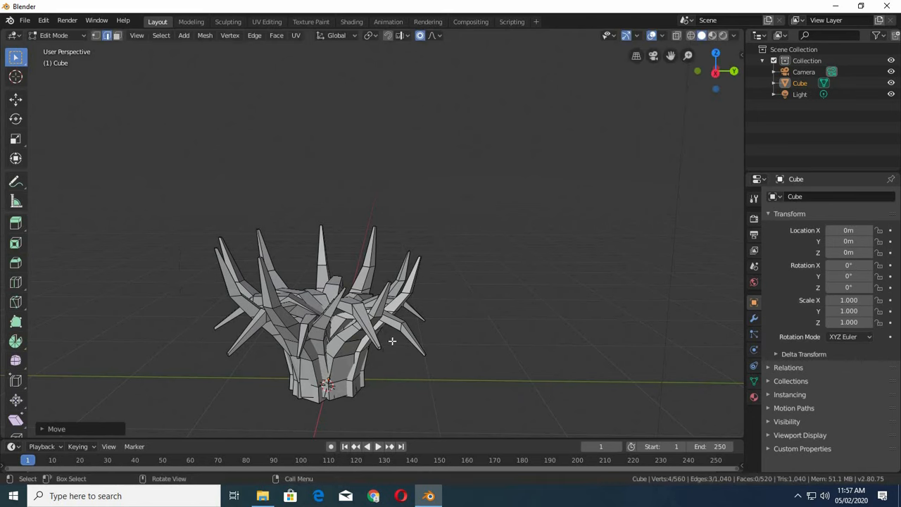
Scale the tip of the outermost upright spike and move it inward with Smooth falloff.
middle_click_drag(394, 342, 490, 277)
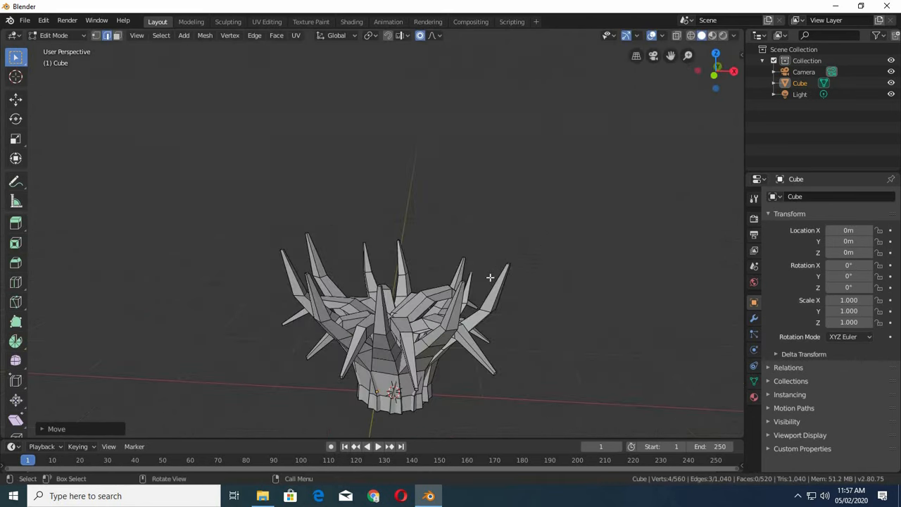
left_click_drag(604, 317, 607, 319)
key("s")
left_click(570, 337)
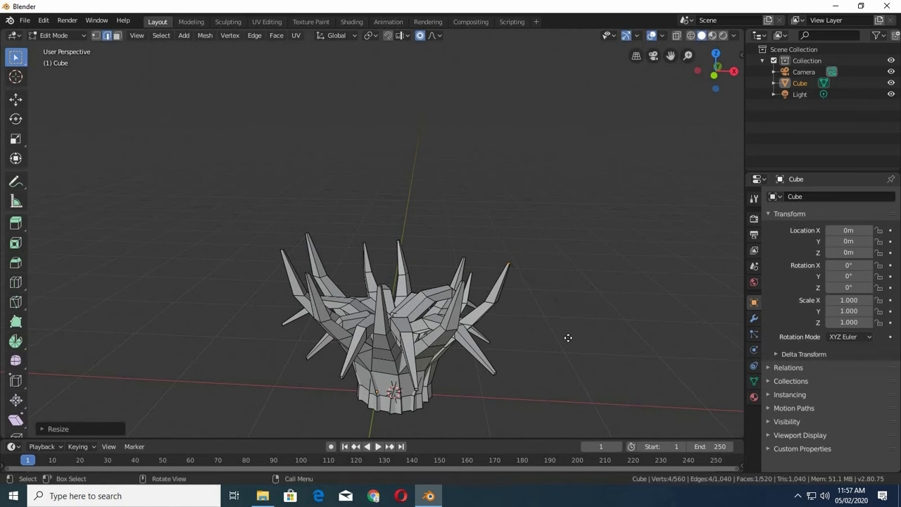
key("g")
left_click(554, 349)
Select the tip of a drooping inner spike beside the base and move it with Smooth falloff.
middle_click_drag(497, 331, 356, 322)
middle_click_drag(337, 283, 317, 288)
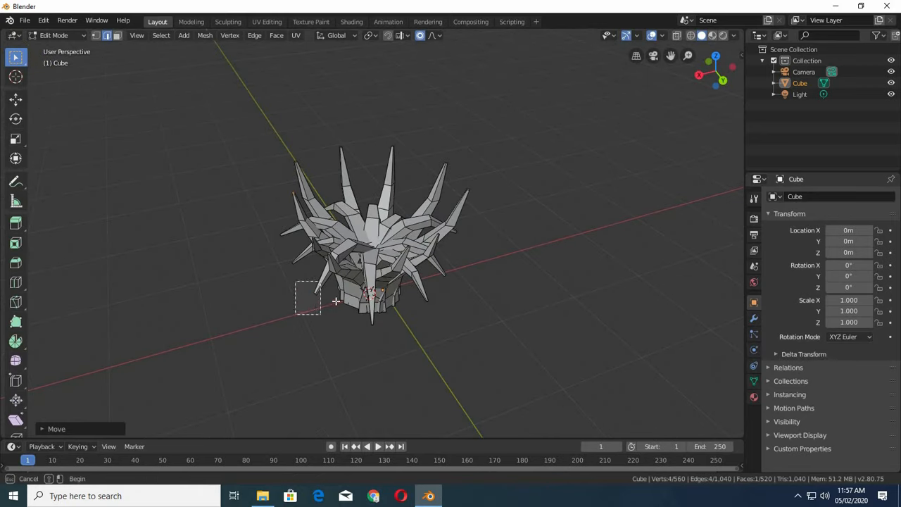
left_click_drag(336, 302, 341, 302)
middle_click_drag(408, 346, 371, 342)
key("g")
left_click(395, 307)
Rotate the same drooping spike's tip and reposition it with Smooth falloff at proportional size 1.21.
key("g")
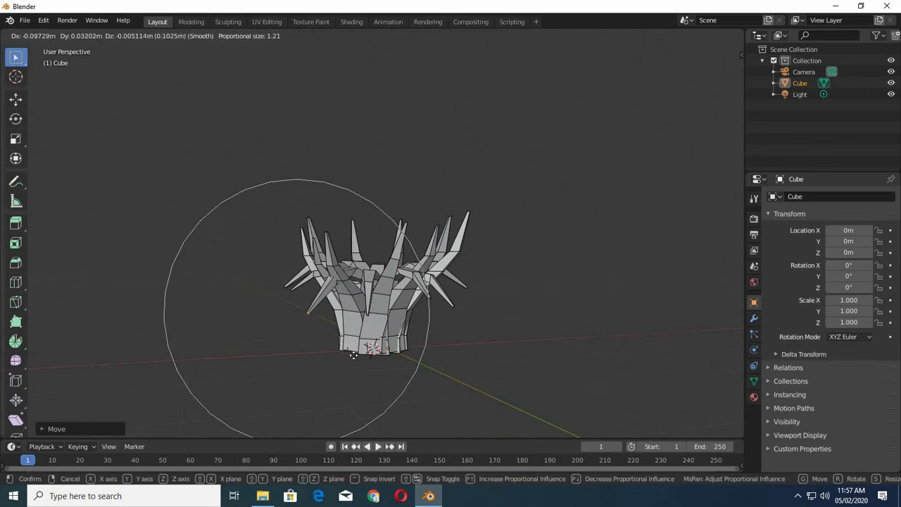
key("r")
left_click(394, 355)
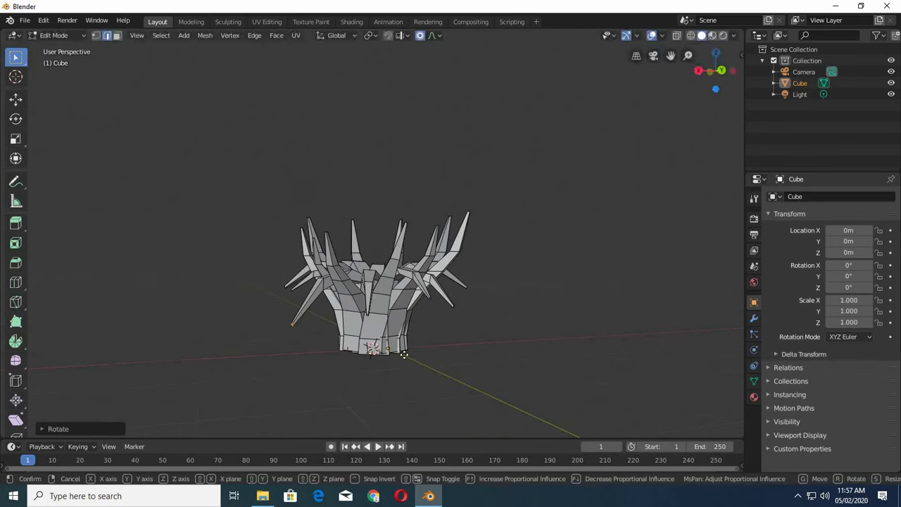
key("g")
left_click(476, 382)
Select the tip of a tall outer spike and move it inward and slightly down with Smooth falloff.
middle_click_drag(476, 382, 337, 248)
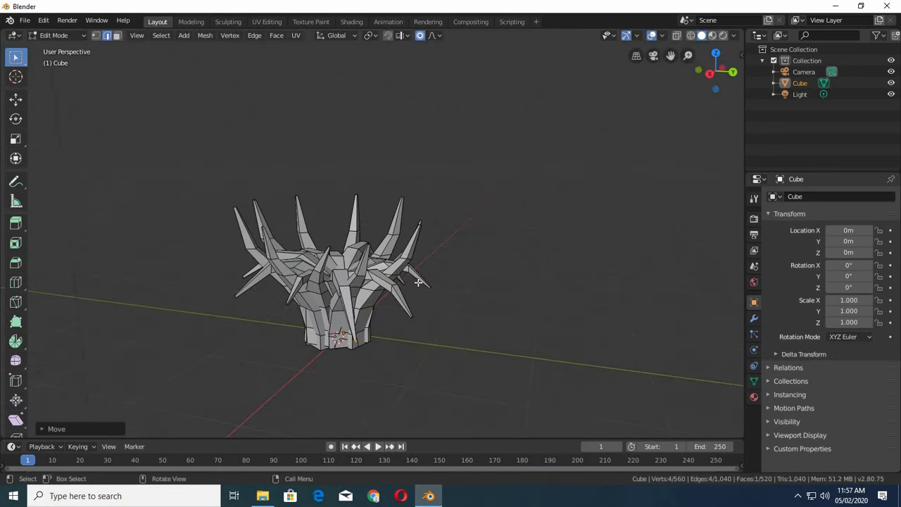
middle_click_drag(418, 282, 258, 197)
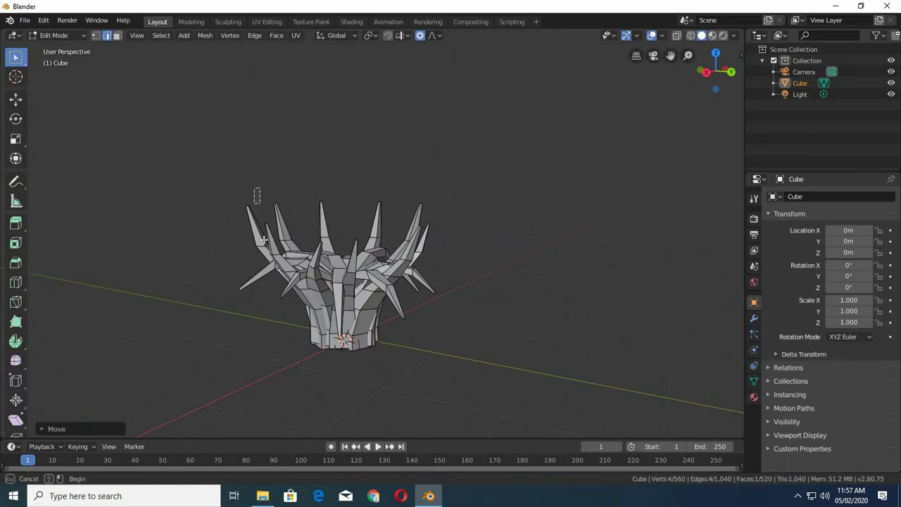
left_click_drag(264, 239, 276, 244)
key("g")
left_click(299, 253)
Select another drooping inner spike's tip and move it down and inward at proportional size 1.21.
middle_click_drag(370, 271, 529, 332)
left_click_drag(473, 354, 477, 354)
key("g")
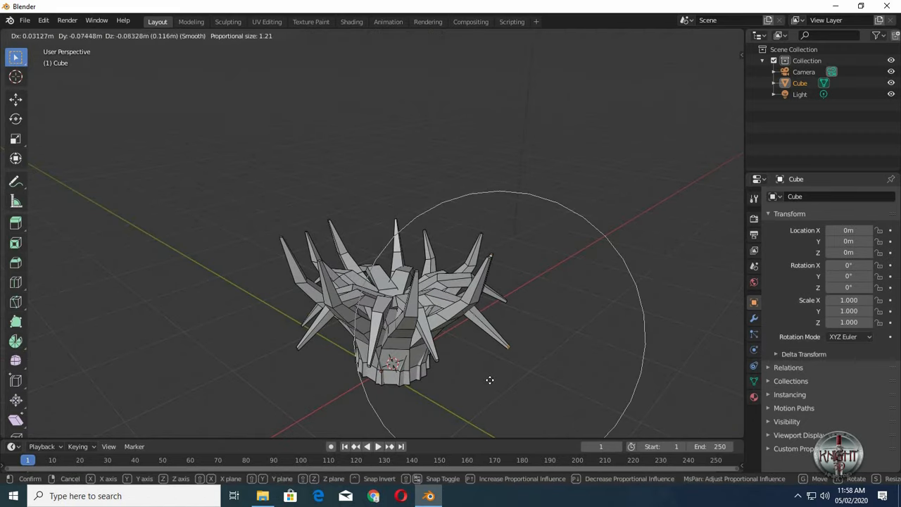
left_click(444, 361)
Move the tip of the drooping front spike with Smooth falloff and resize it.
middle_click_drag(445, 362, 365, 359)
key("g")
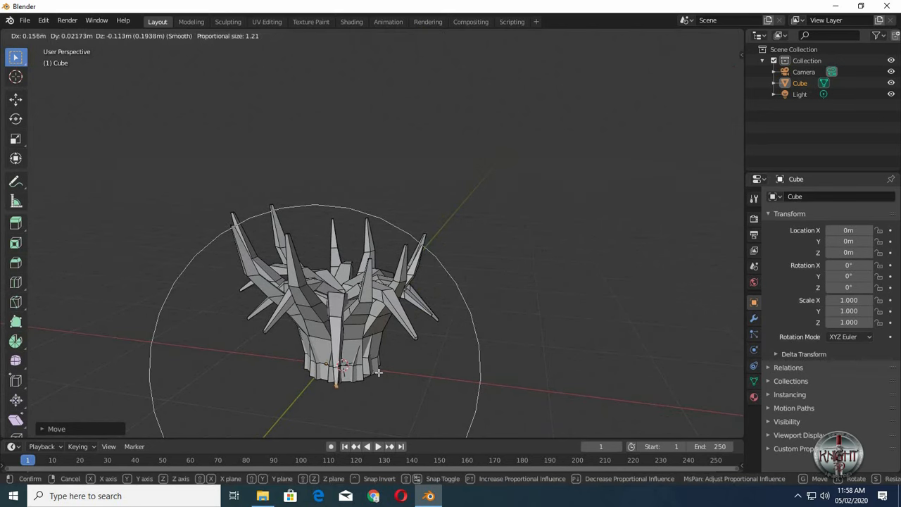
left_click(409, 357)
middle_click_drag(450, 339, 531, 359)
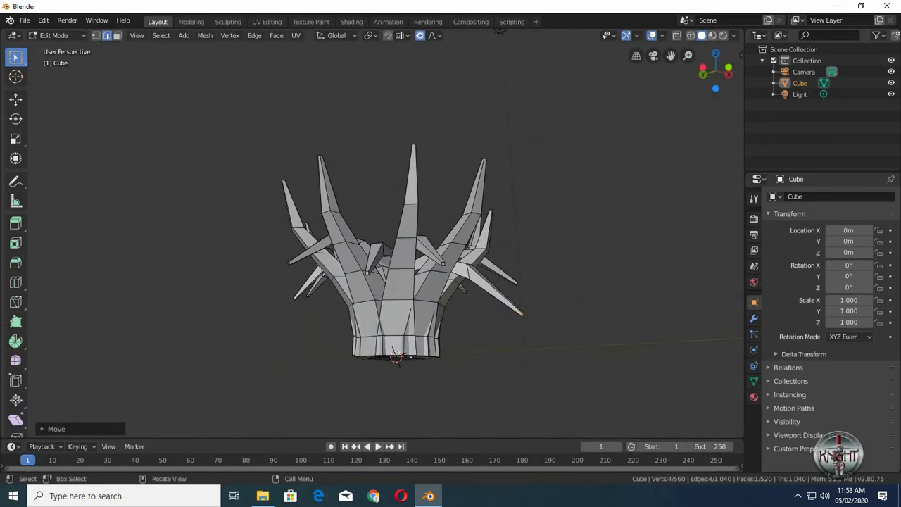
key("s")
left_click(438, 355)
Reposition another spike's tip in two moves with Smooth falloff.
middle_click_drag(438, 355, 511, 228)
key("g")
left_click(359, 376)
key("g")
left_click(428, 373)
Scale down the tip of the tallest outer spike at the plant's edge and shift it with Smooth falloff.
left_click_drag(564, 243, 566, 239)
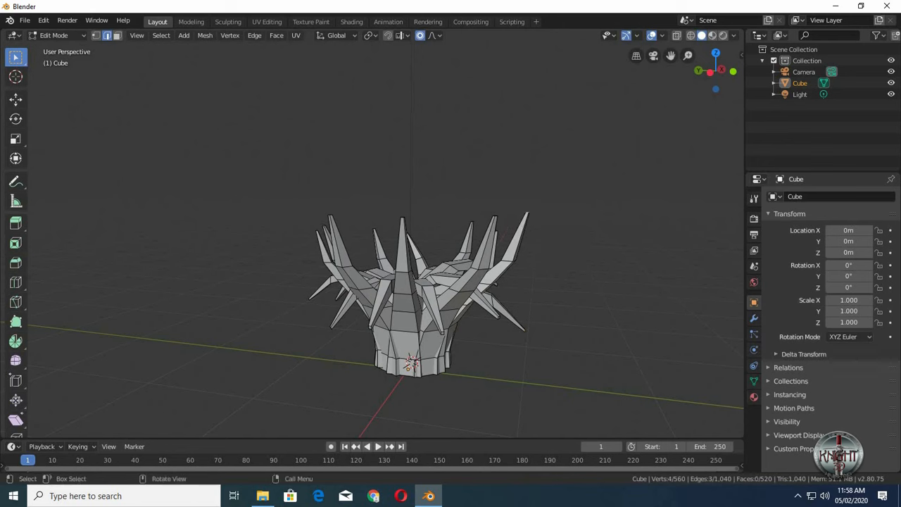
key("s")
left_click(551, 248)
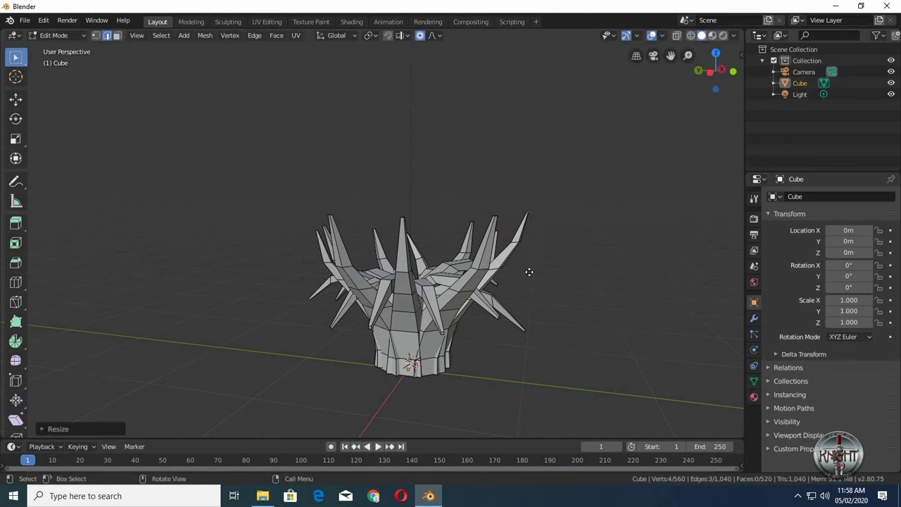
key("g")
left_click(531, 275)
Move the tips of outer upright spikes inward and down with Smooth falloff at proportional size 1.21.
middle_click_drag(530, 275, 470, 201)
key("g")
left_click(471, 296)
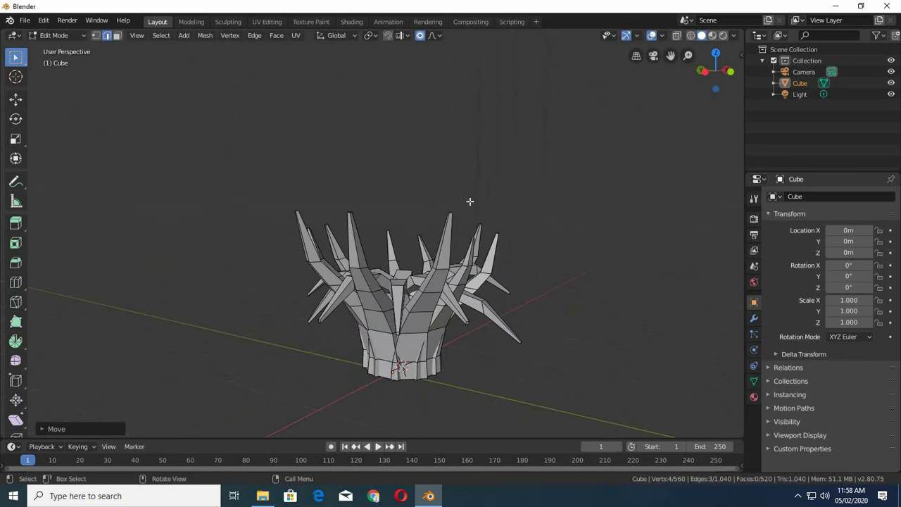
key("g")
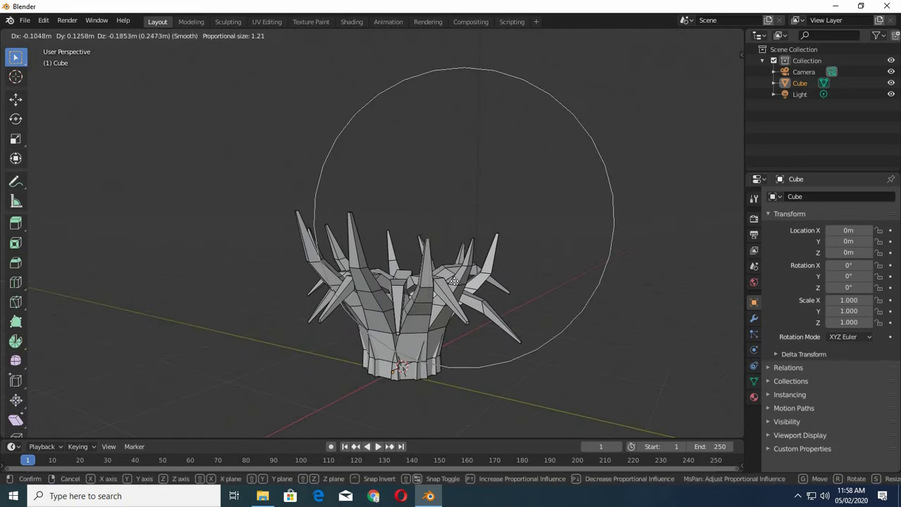
left_click(436, 221)
middle_click_drag(437, 221, 436, 252)
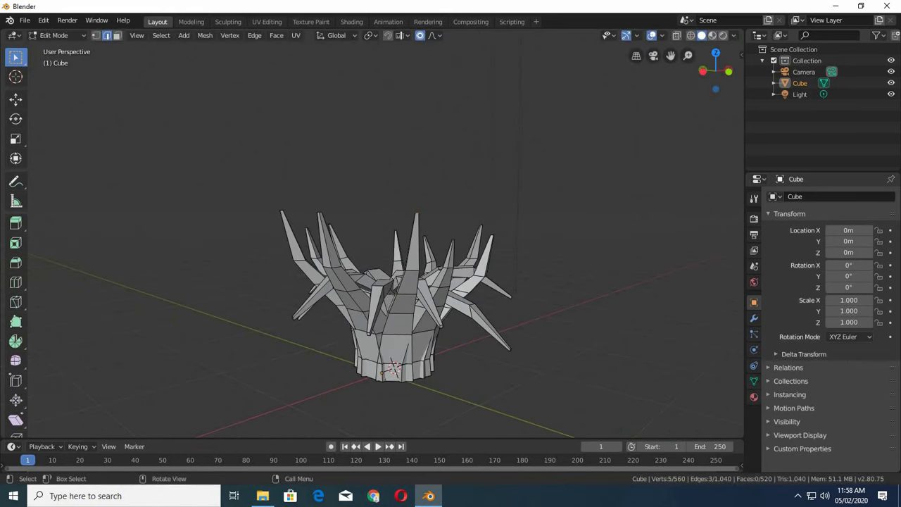
Rotate the tip of the tall front spike and lower it with Smooth falloff at proportional size 1.21.
key("r")
scroll(435, 221, "up", 3)
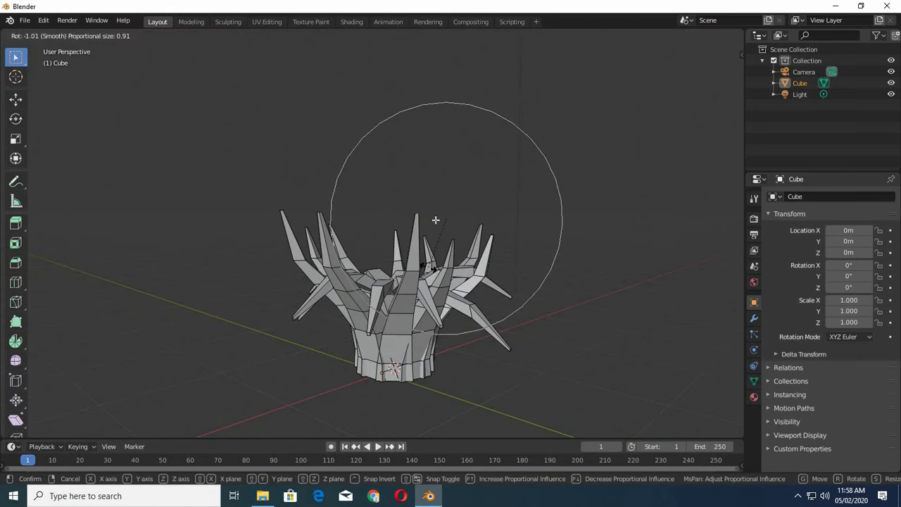
left_click(435, 220)
key("r")
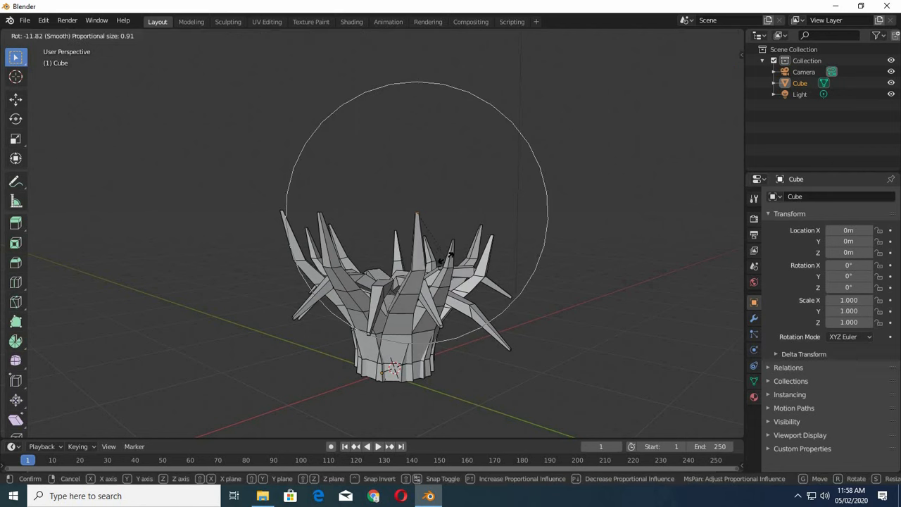
scroll(422, 263, "up", 3)
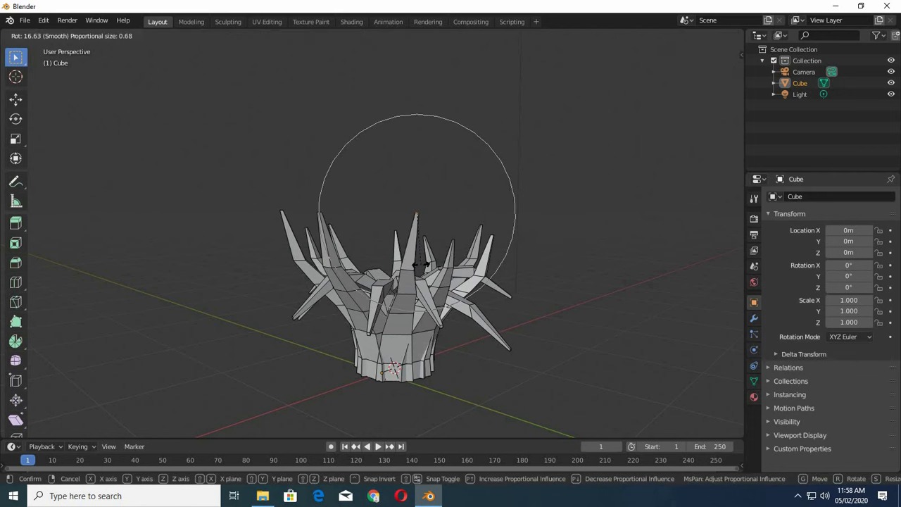
scroll(418, 266, "down", 6)
left_click(415, 271)
key("g")
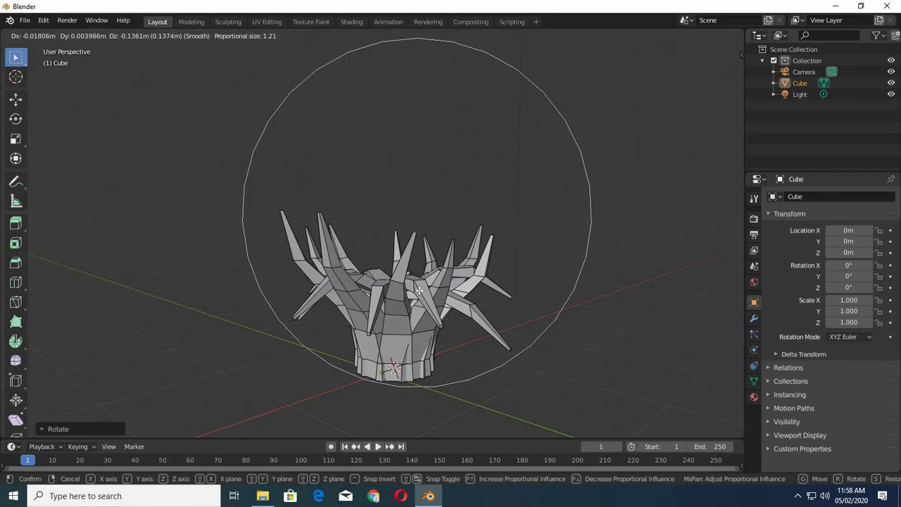
left_click(421, 283)
Reposition the tip of an upright front spike in two moves with Smooth falloff, viewing it from another side.
middle_click_drag(493, 290, 420, 294)
key("g")
left_click(553, 283)
key("g")
left_click(460, 322)
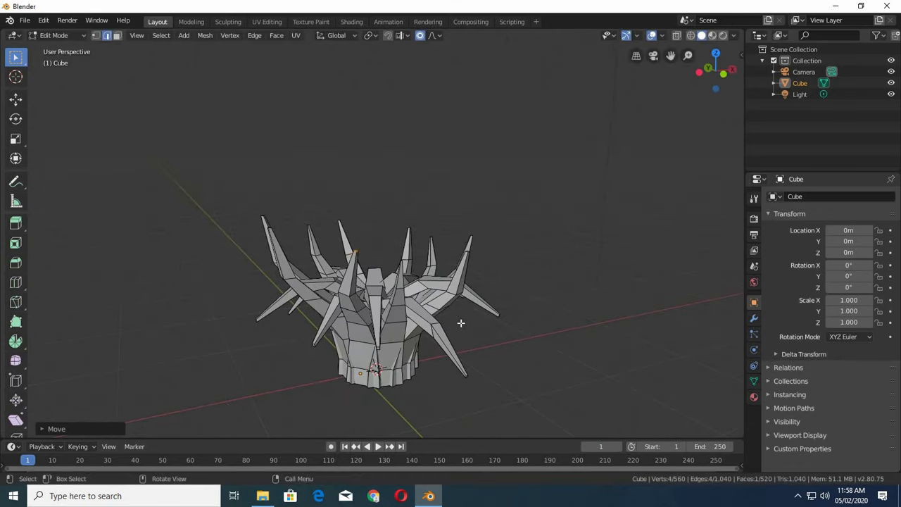
Resize the tip of a drooping front spike and shift it with Smooth falloff at proportional size 1.21.
middle_click_drag(460, 321, 527, 286)
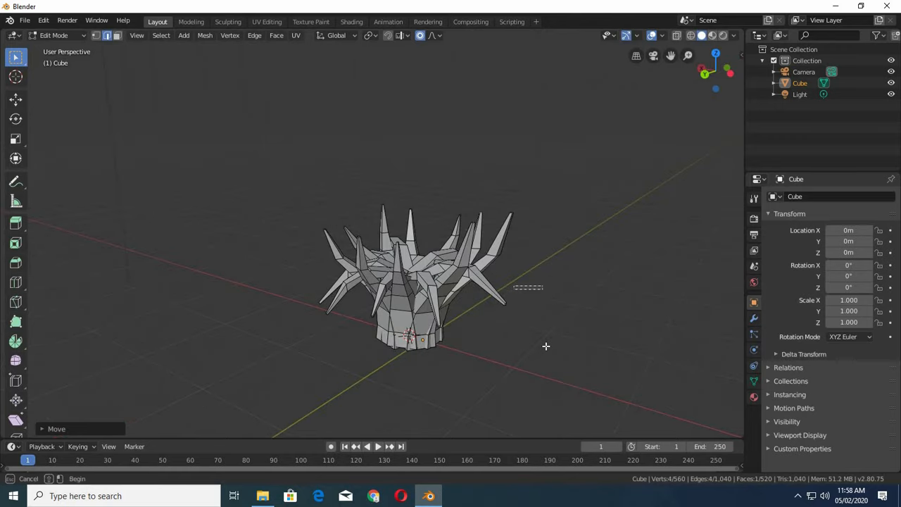
key("s")
left_click(535, 326)
middle_click_drag(446, 326, 434, 337)
key("g")
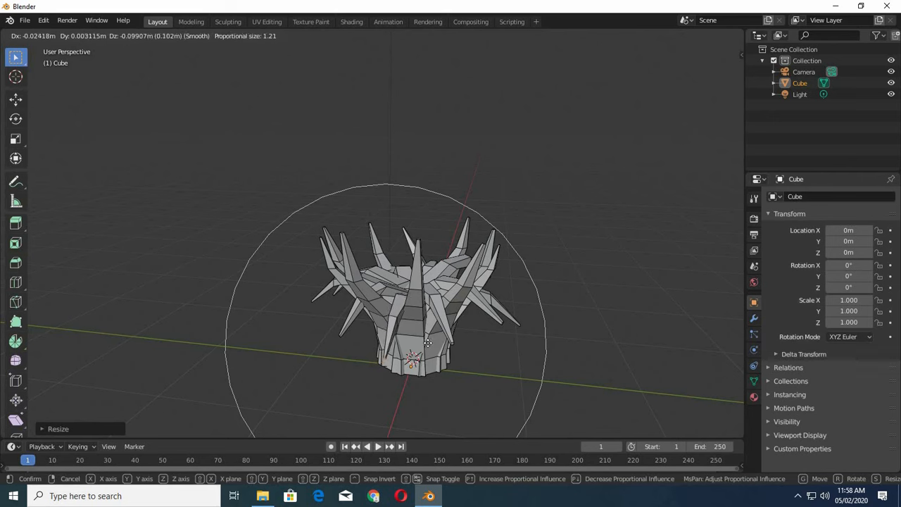
left_click(409, 333)
Move the short drooping spike's tip again and tilt one of the two tall upright spikes outward with Smooth falloff.
middle_click_drag(411, 339, 477, 205)
key("g")
left_click(397, 339)
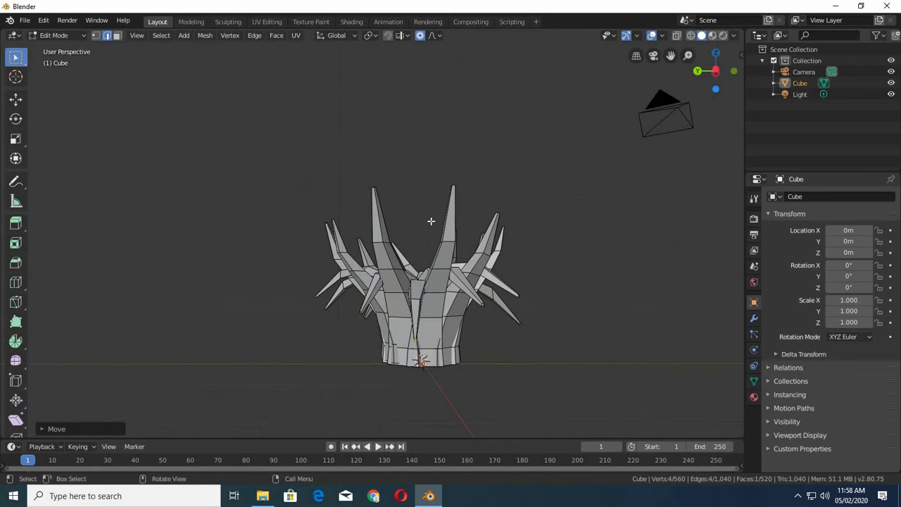
key("g")
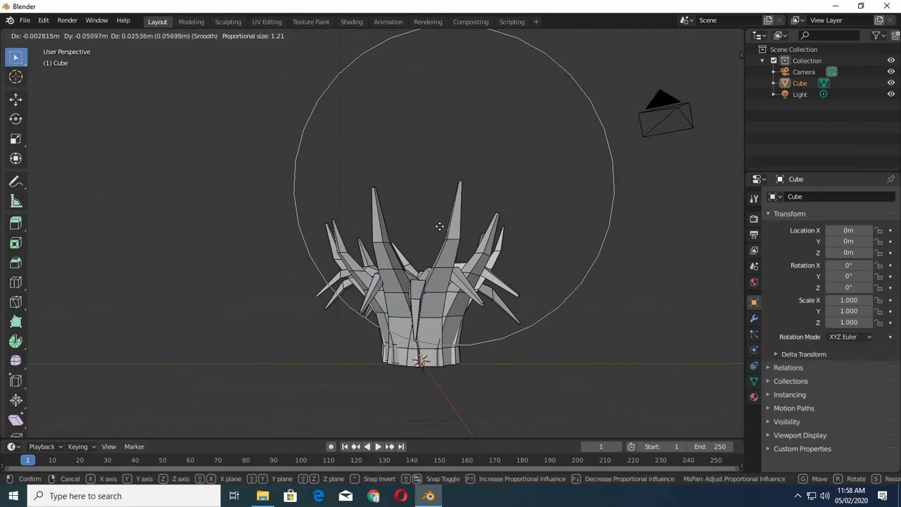
left_click(436, 238)
Select another drooping spike's tip, then move and scale it with Smooth falloff.
middle_click_drag(469, 338, 439, 325)
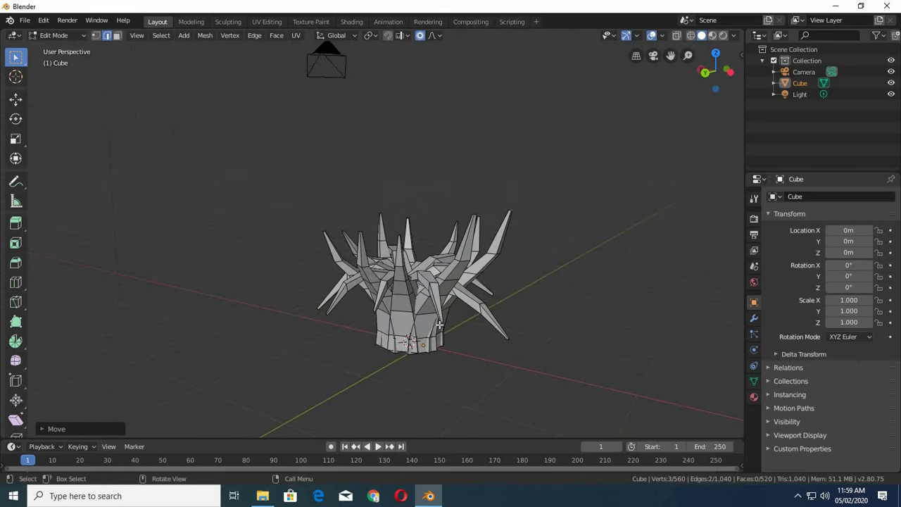
left_click_drag(464, 315, 434, 330)
middle_click_drag(449, 340, 418, 337)
key("g")
left_click(485, 360)
key("s")
left_click(462, 342)
Shift the tip of an upright outer spike with Smooth falloff.
middle_click_drag(374, 238, 389, 221)
left_click_drag(385, 208, 358, 231)
key("g")
left_click(359, 240)
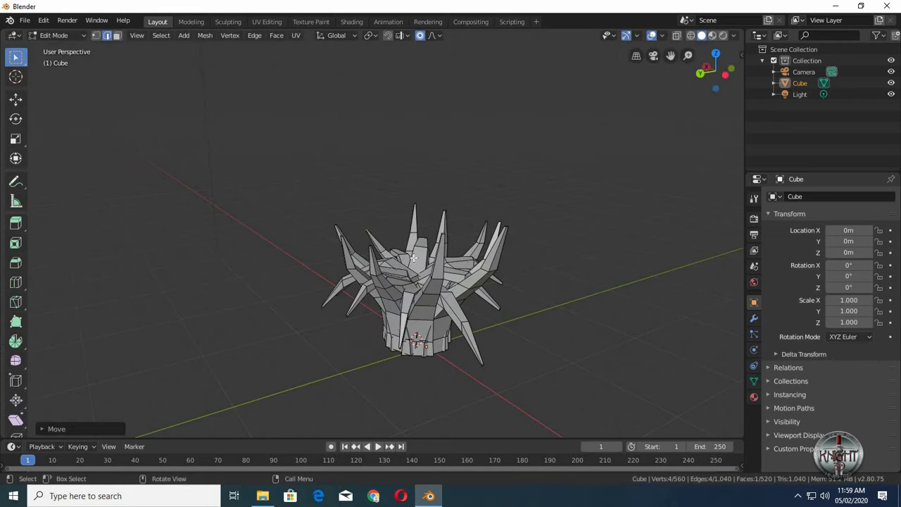
Lower the tips of the two tallest upright spikes one after the other with Smooth falloff at proportional size 1.21.
middle_click_drag(373, 242, 336, 187)
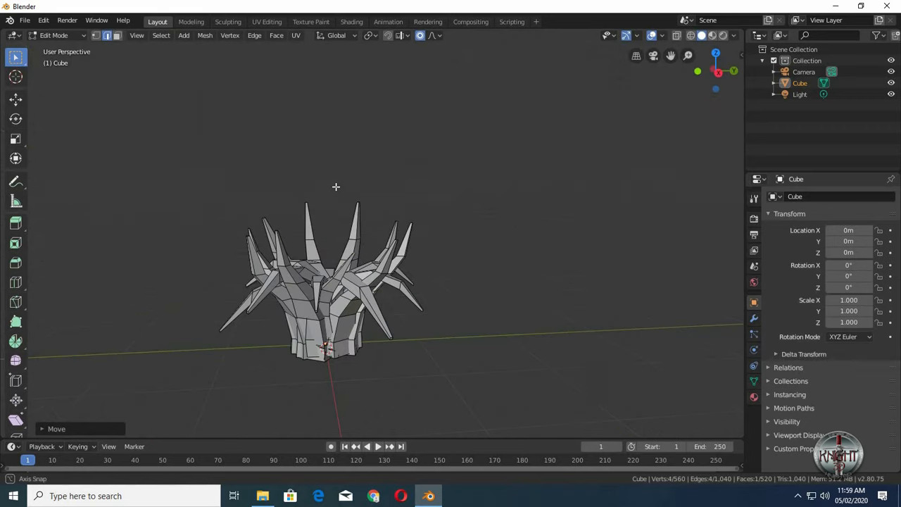
left_click_drag(291, 213, 337, 185)
key("g")
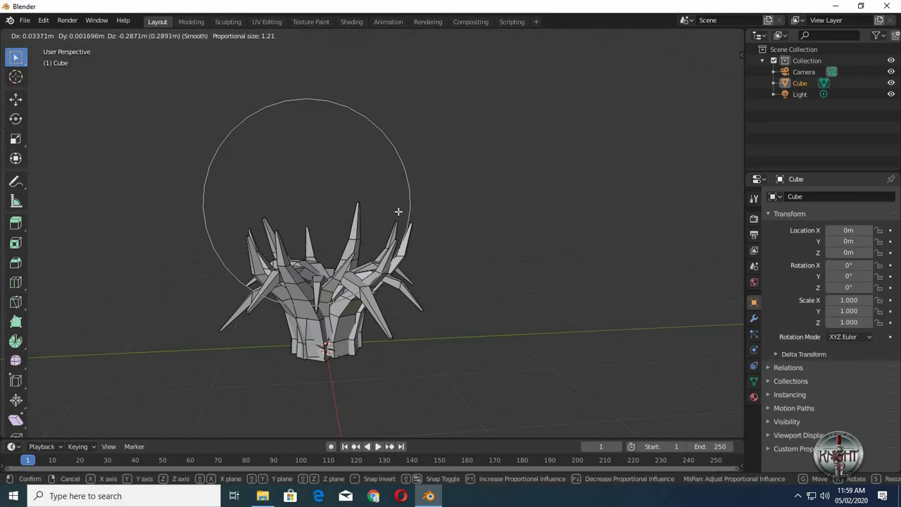
left_click(344, 217)
left_click_drag(356, 215, 343, 222)
key("g")
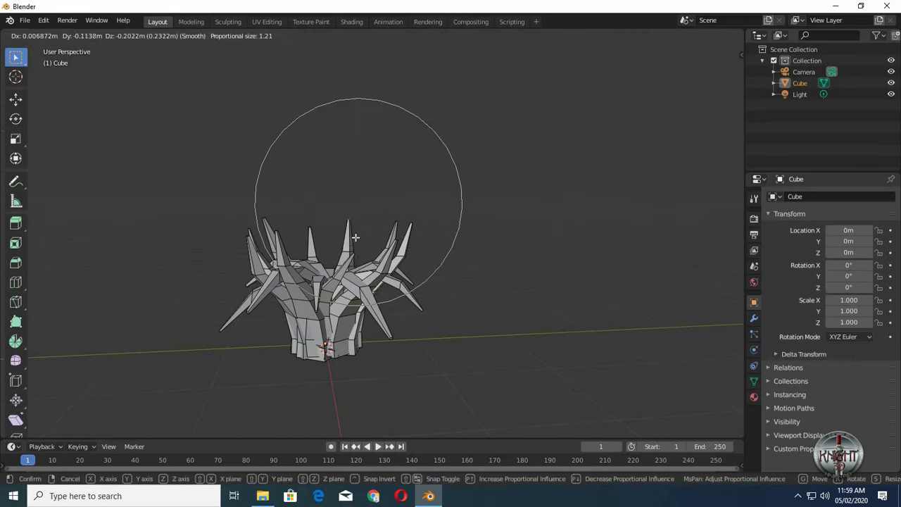
left_click(353, 237)
Pull the tips of the outer upright spikes inward in two moves with Smooth falloff at proportional size 1.21.
middle_click_drag(349, 234, 371, 220)
left_click_drag(361, 203, 428, 212)
key("g")
left_click(390, 234)
key("g")
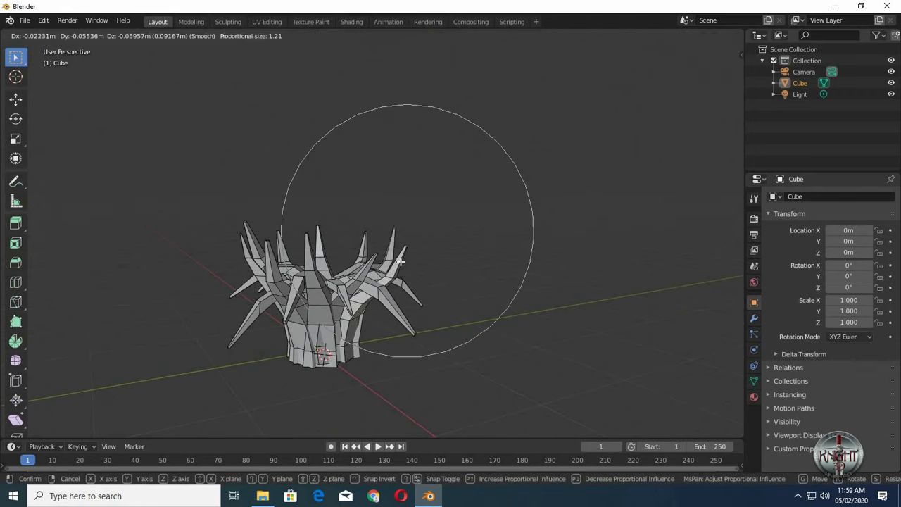
left_click(411, 213)
left_click(435, 37)
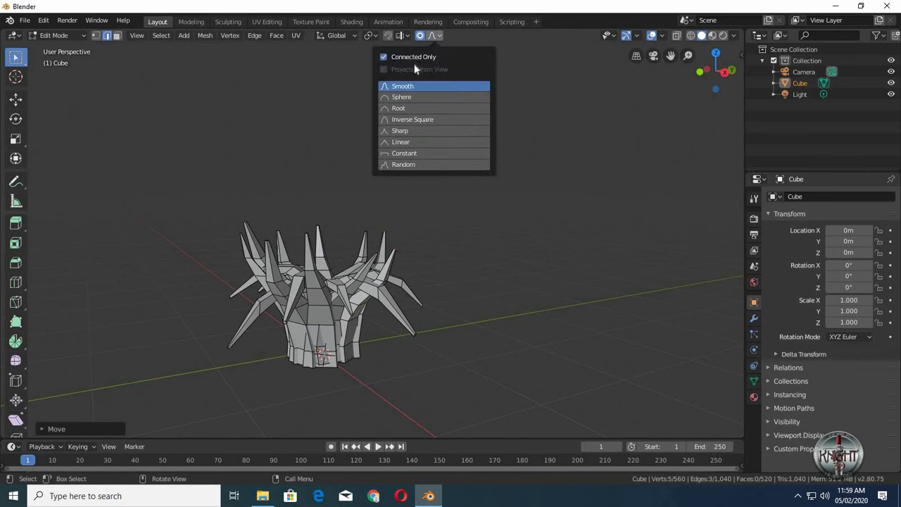
key("g")
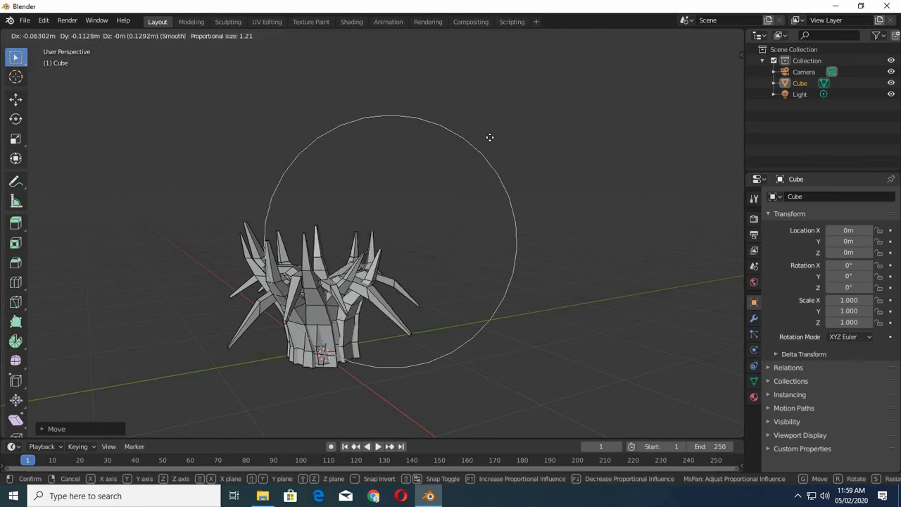
right_click(485, 147)
key("g")
right_click(347, 188)
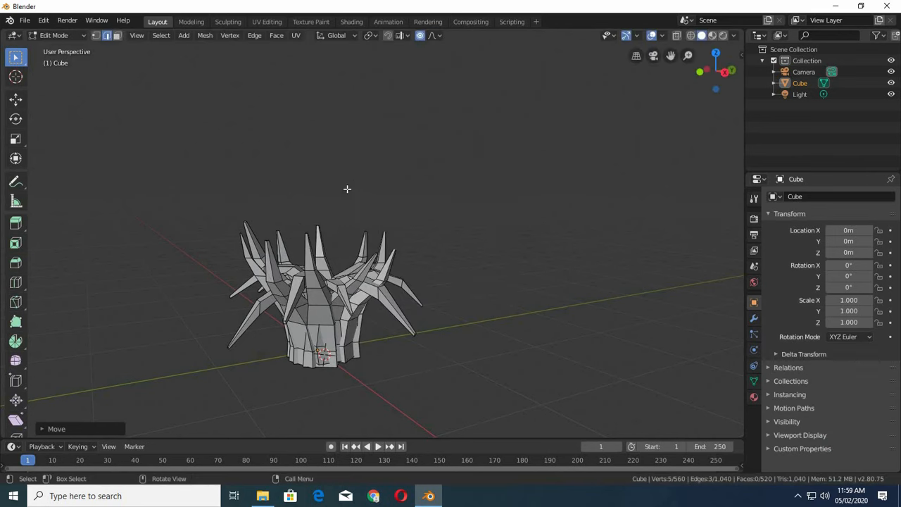
Shift the tips of the central upright spikes and nudge an outer spike inward with Smooth falloff at proportional size 1.21.
key("g")
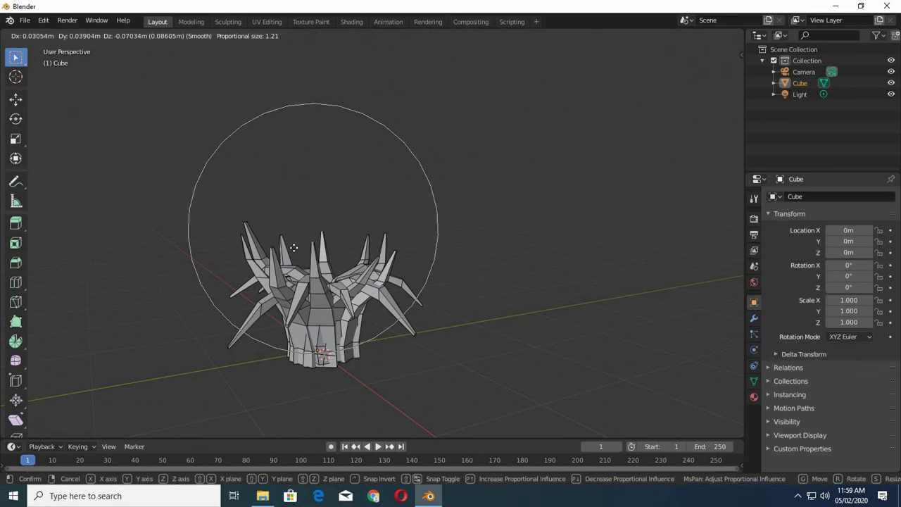
left_click(278, 250)
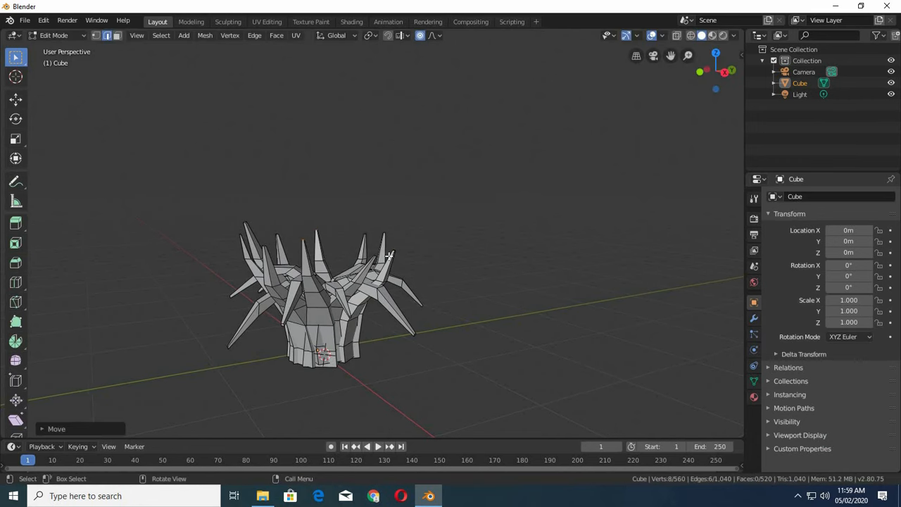
left_click_drag(419, 260, 417, 261)
key("g")
left_click(409, 262)
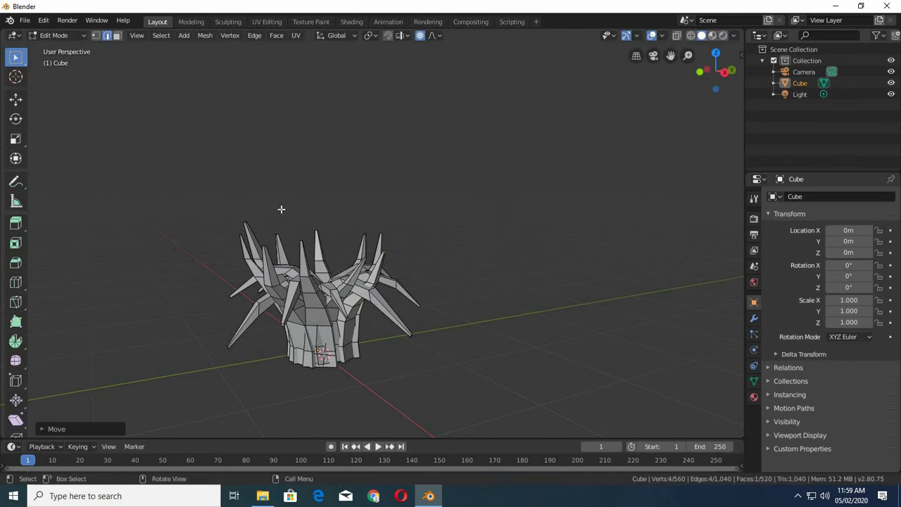
Move the tip of the tall spike at the plant's outer edge with Smooth falloff at proportional size 0.91.
left_click(228, 246)
key("g")
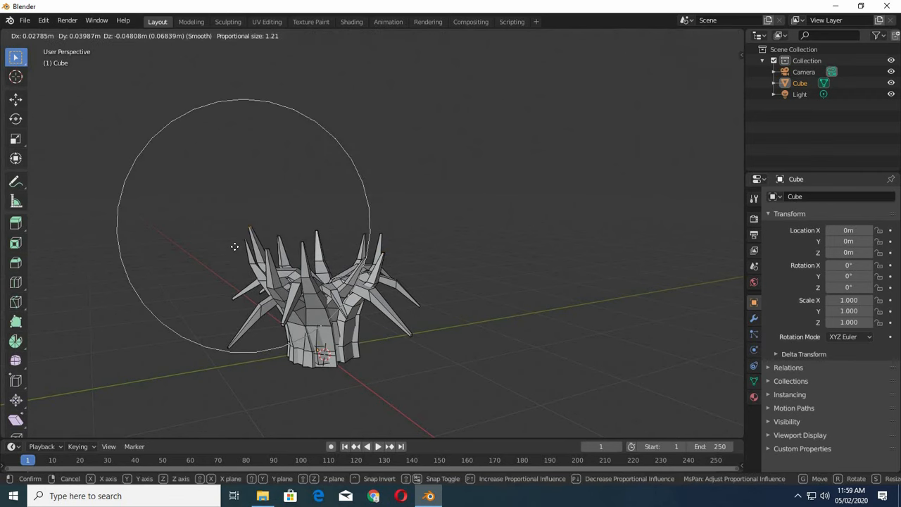
scroll(233, 248, "down", 1)
scroll(235, 246, "up", 5)
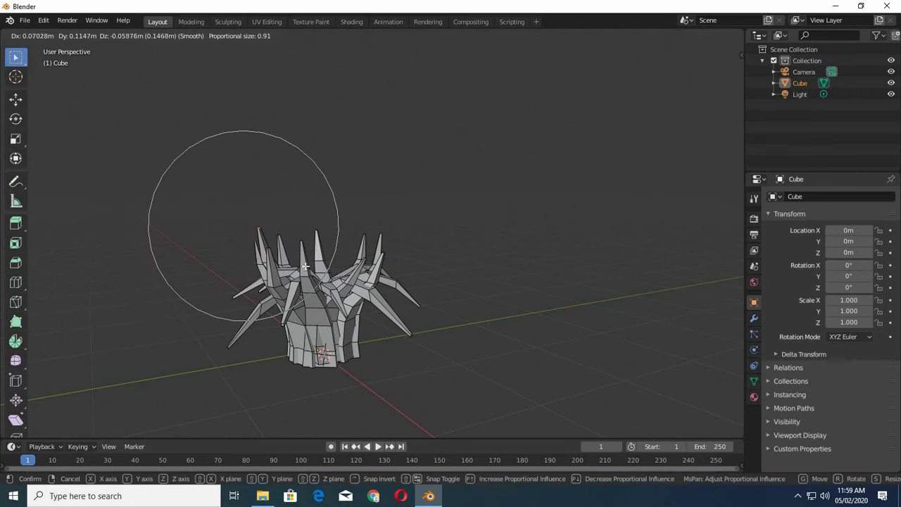
left_click(240, 252)
Select the outer drooping spikes' tips and pull them inward with Smooth falloff at proportional size 0.91.
middle_click_drag(241, 252, 559, 296)
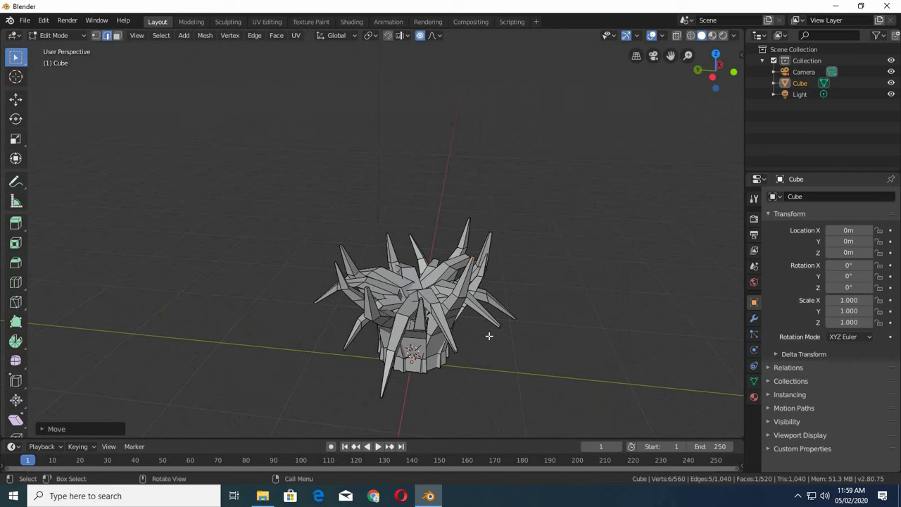
left_click_drag(486, 297, 559, 336)
key("g")
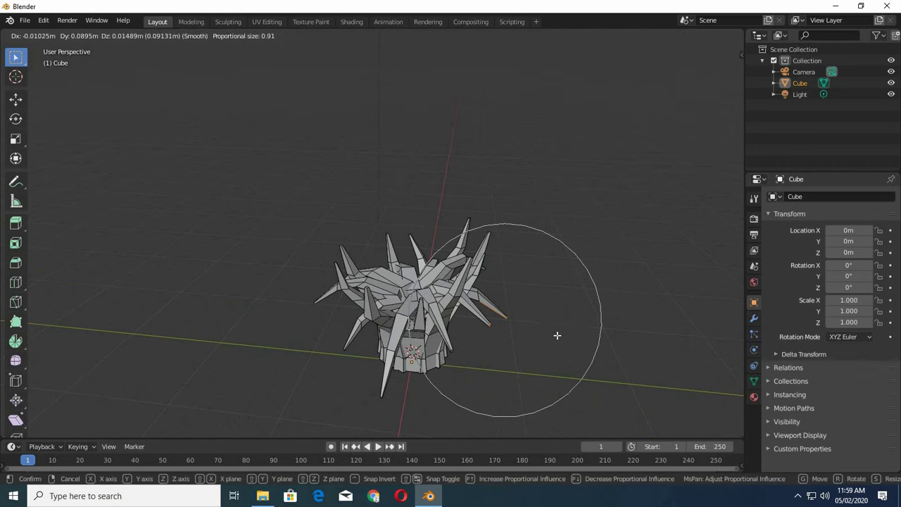
left_click(556, 335)
middle_click_drag(557, 335, 254, 340)
key("g")
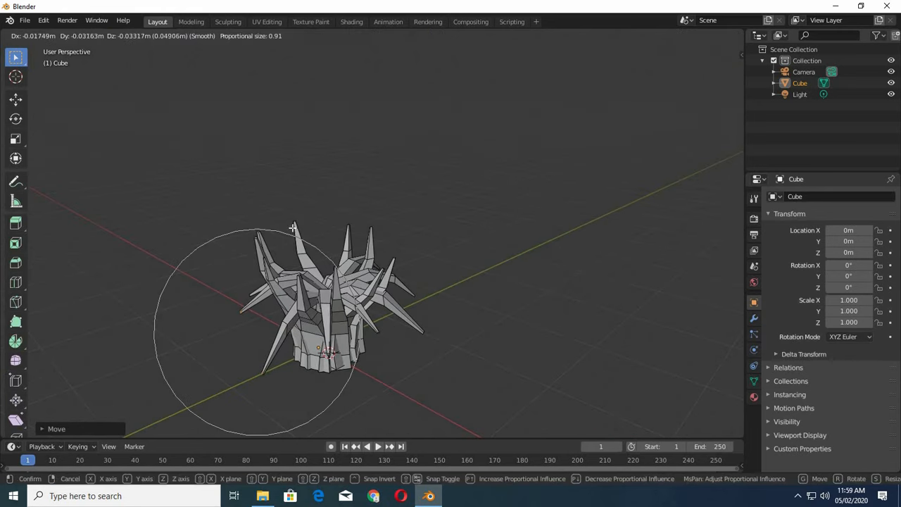
key("Escape")
left_click(435, 35)
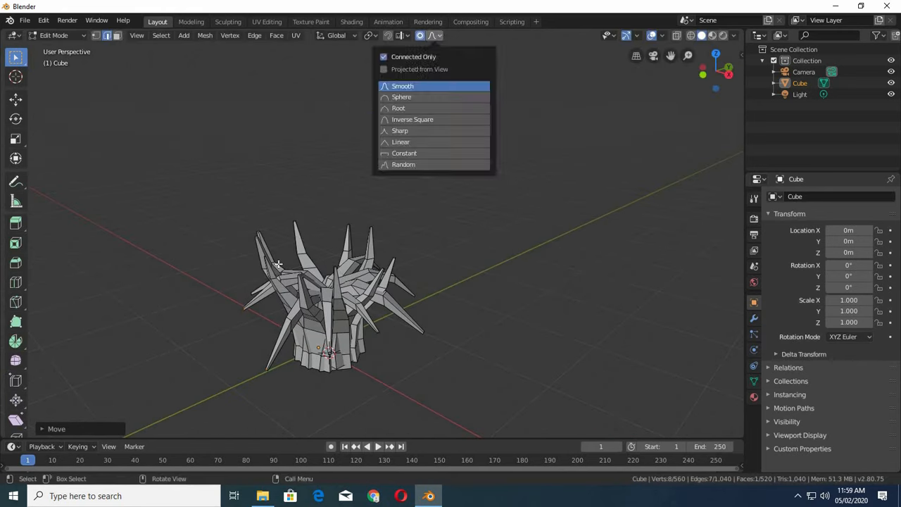
Lower and reposition the drooping spikes' tips in two moves with Smooth falloff at proportional size 0.91.
key("g")
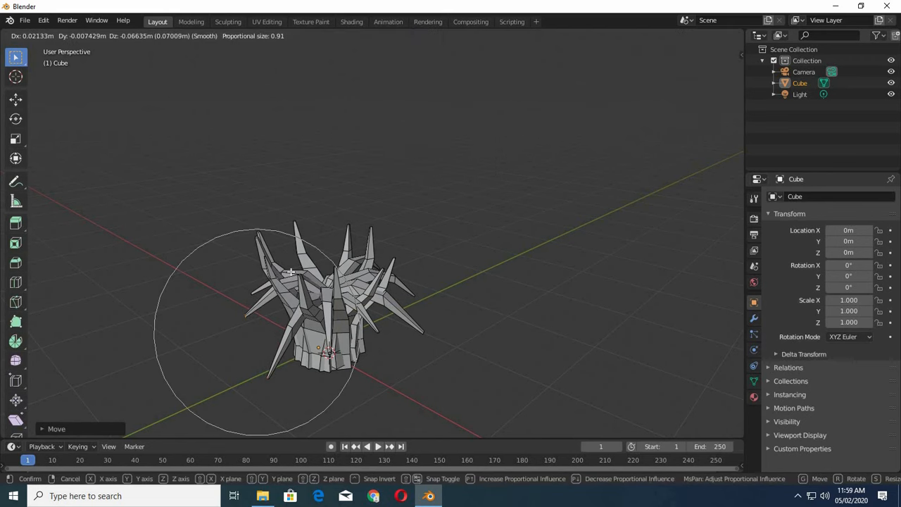
left_click(290, 272)
middle_click_drag(371, 248, 413, 226)
key("g")
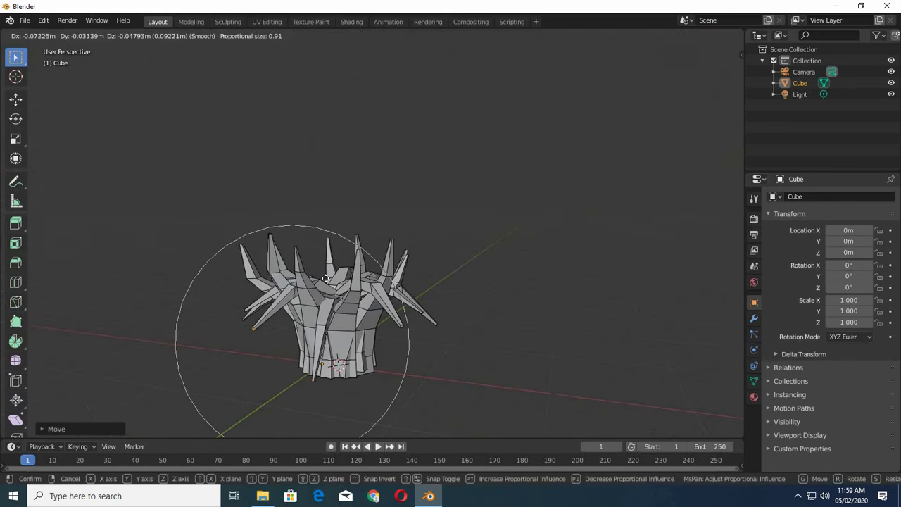
left_click(386, 275)
Lean the upright front spike down and sideways with Smooth falloff at proportional size 1.10, then resize and reposition its tip.
middle_click_drag(394, 273, 376, 215)
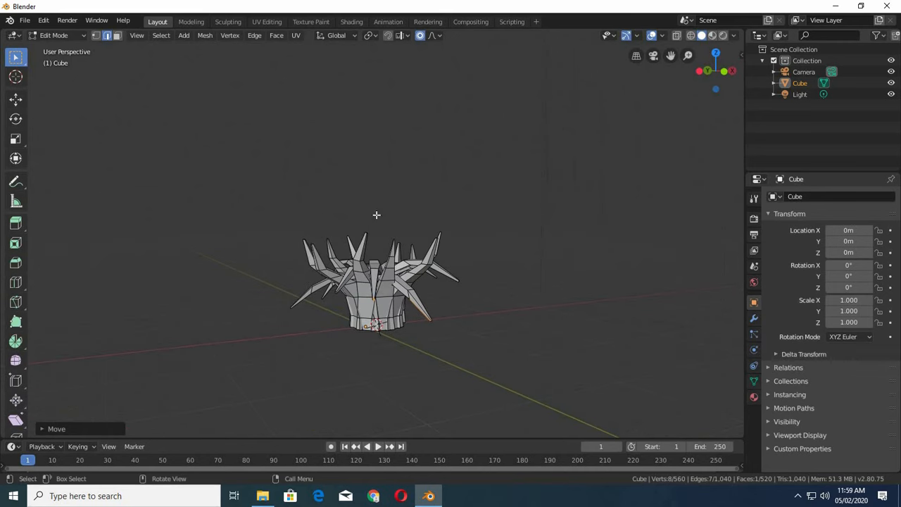
key("g")
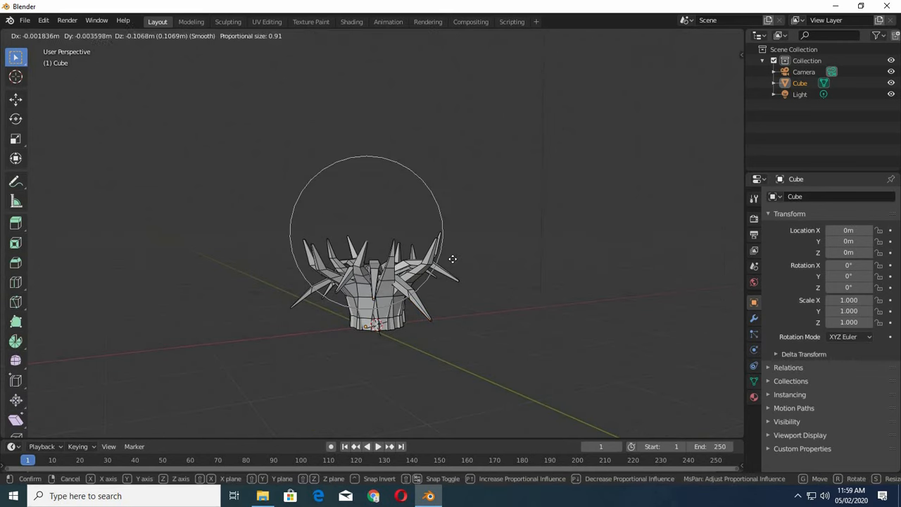
scroll(454, 264, "down", 5)
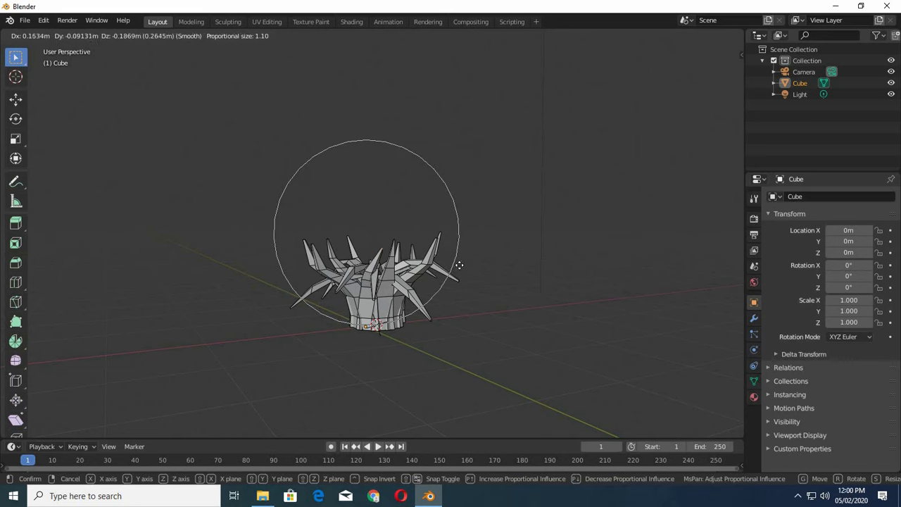
right_click(503, 298)
key("g")
right_click(461, 301)
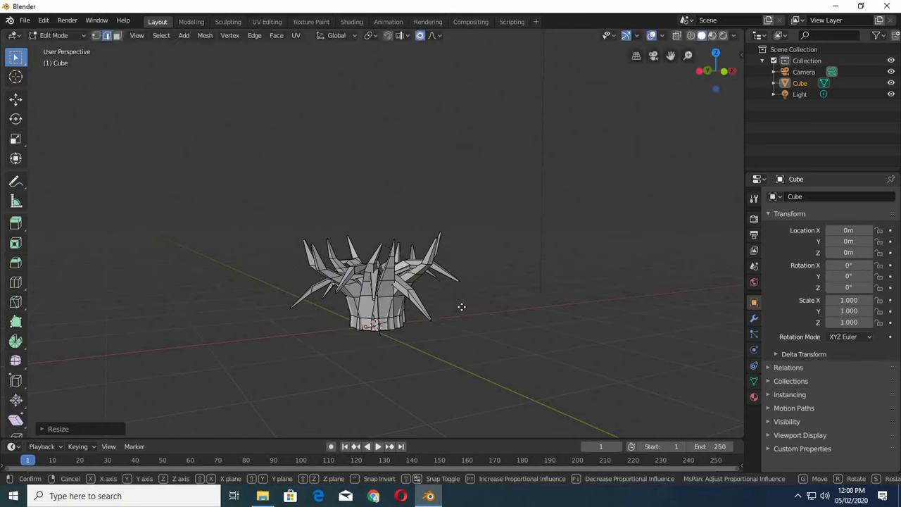
key("g")
left_click(461, 300)
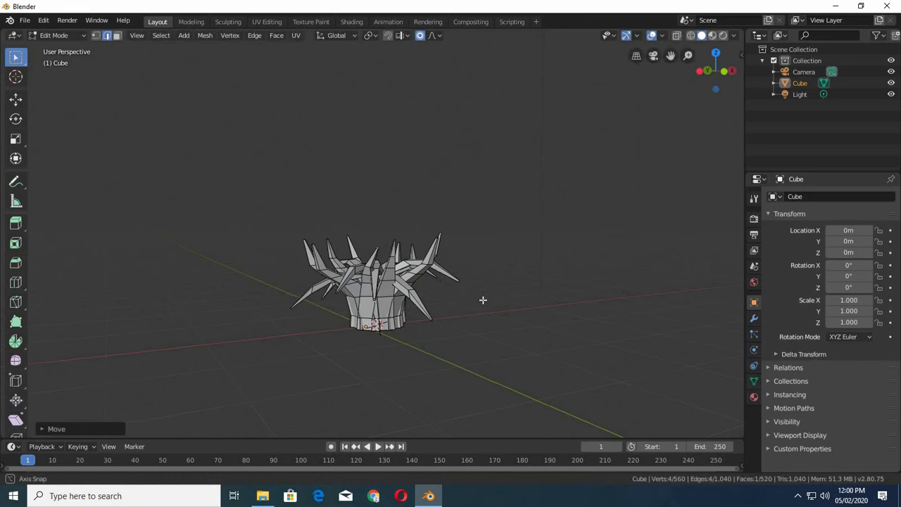
middle_click_drag(483, 298, 545, 305)
scroll(504, 317, "up", 2)
scroll(546, 307, "down", 2)
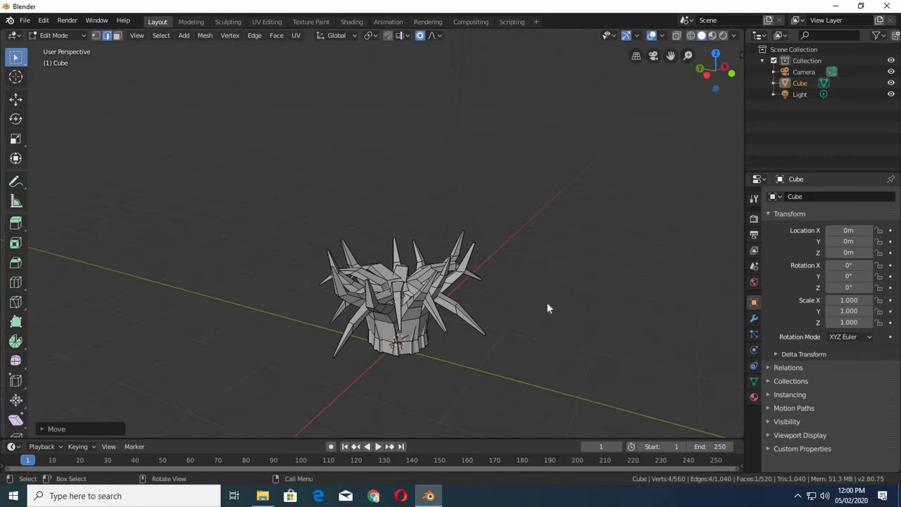
Leave mesh editing and set the plant material's Base Color to green with hue 0.270 and saturation 0.834.
key("Tab")
middle_click_drag(551, 251, 642, 273)
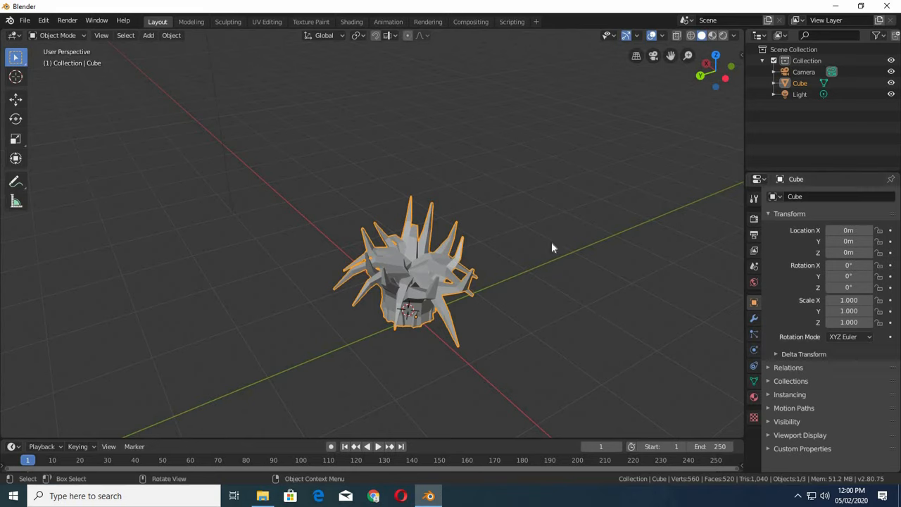
middle_click_drag(521, 223, 577, 282, "shift")
left_click(754, 397)
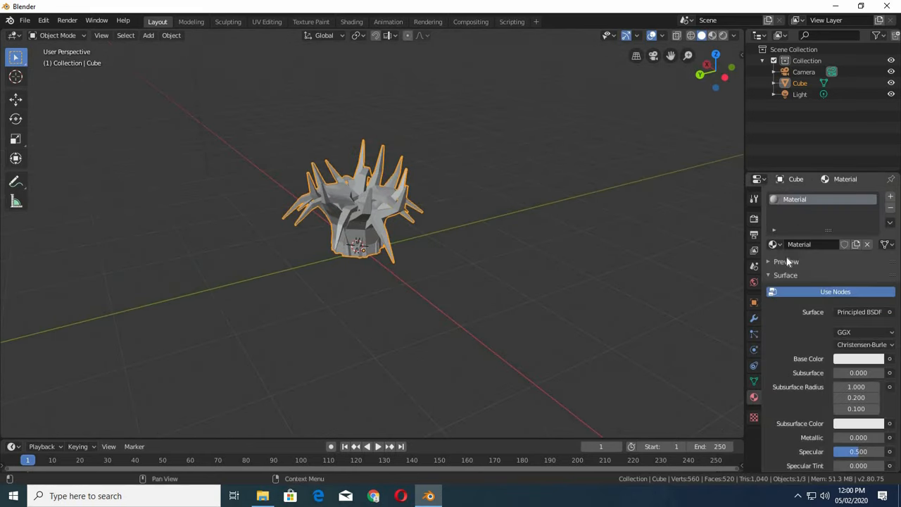
left_click(858, 360)
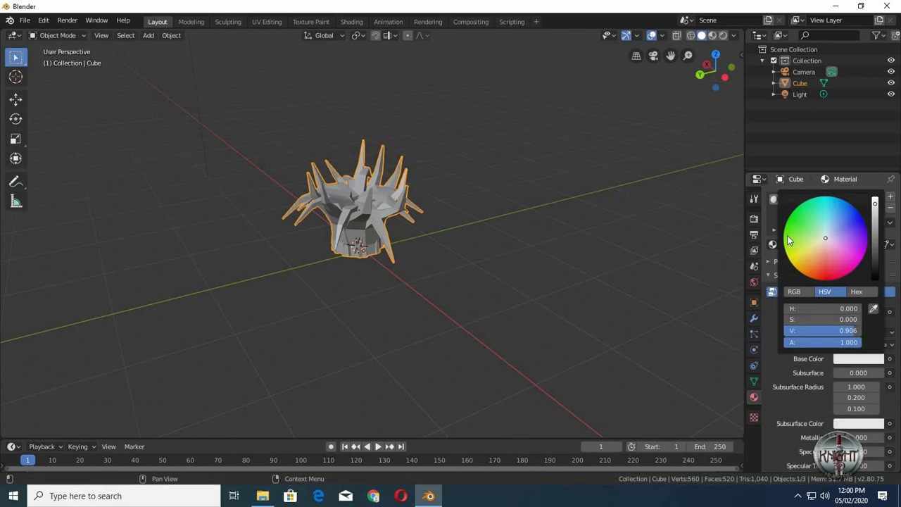
left_click_drag(825, 238, 784, 238)
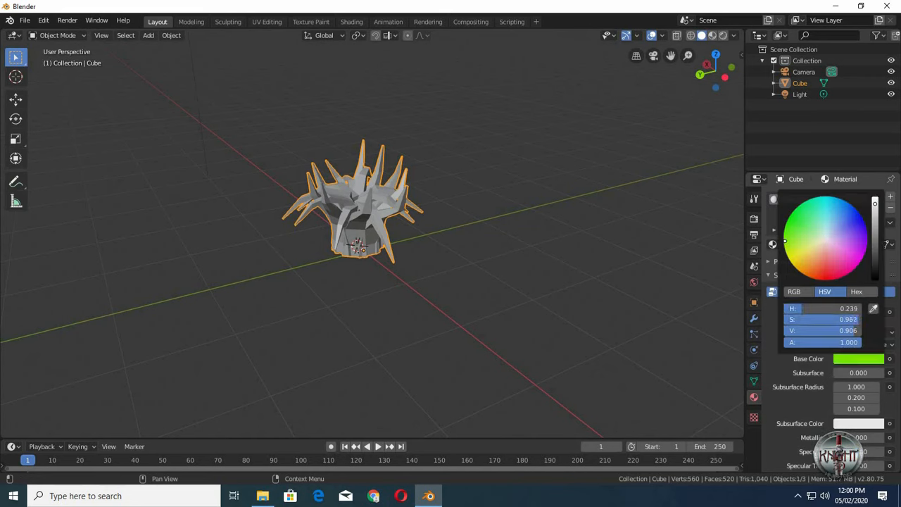
left_click(788, 236)
left_click(790, 233)
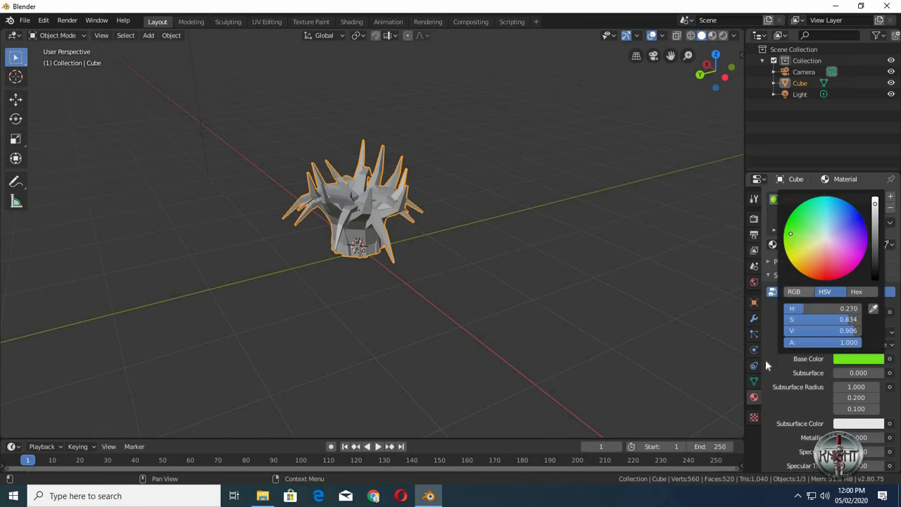
Set the material's Specular to 0.413, deselect the plant and display it with material preview shading.
scroll(839, 316, "down", 5)
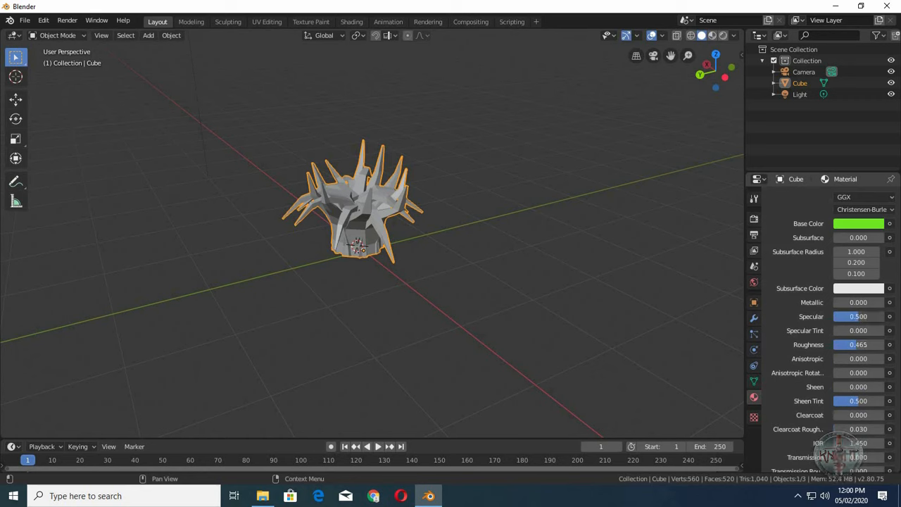
scroll(774, 339, "down", 4)
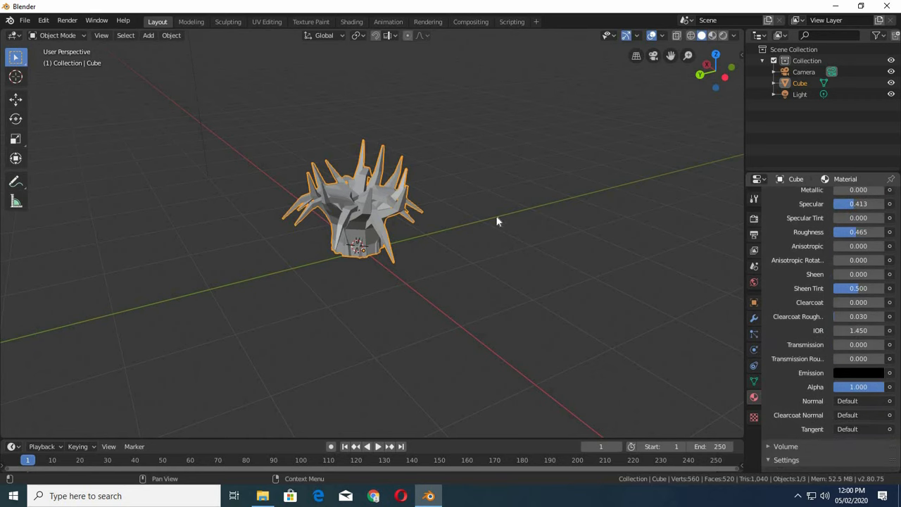
left_click(731, 253)
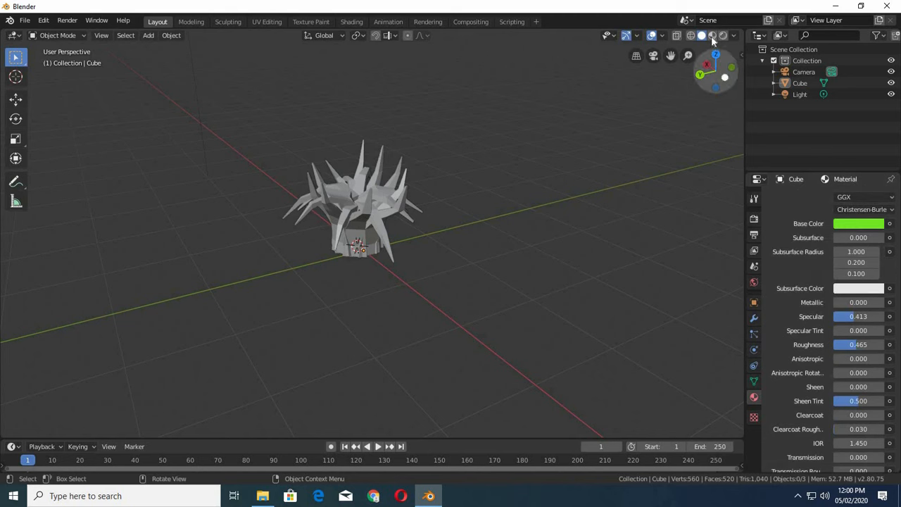
scroll(489, 196, "up", 2)
middle_click_drag(490, 191, 437, 205)
scroll(480, 176, "down", 4)
middle_click_drag(478, 163, 676, 223)
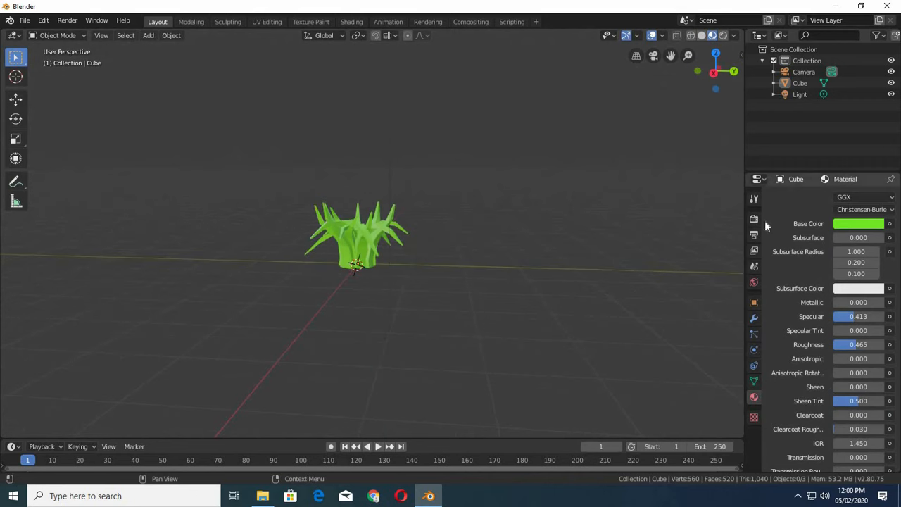
Try the Cycles render engine for the scene and return to Eevee.
left_click(754, 198)
left_click(753, 219)
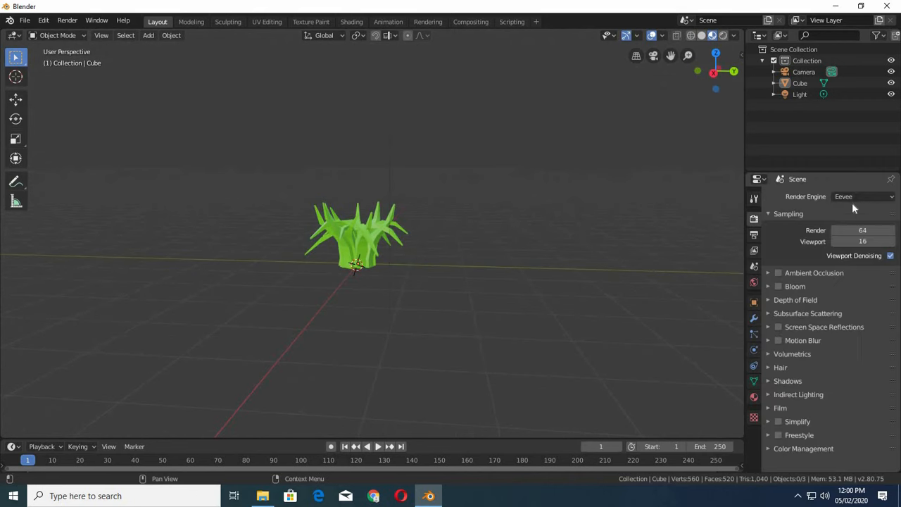
left_click(863, 196)
left_click(852, 235)
middle_click_drag(520, 249, 732, 225)
left_click(859, 196)
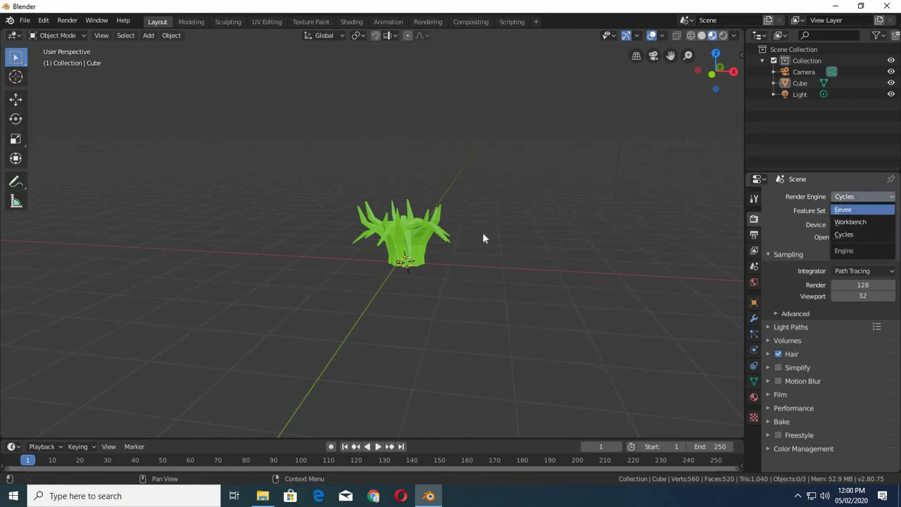
left_click(852, 208)
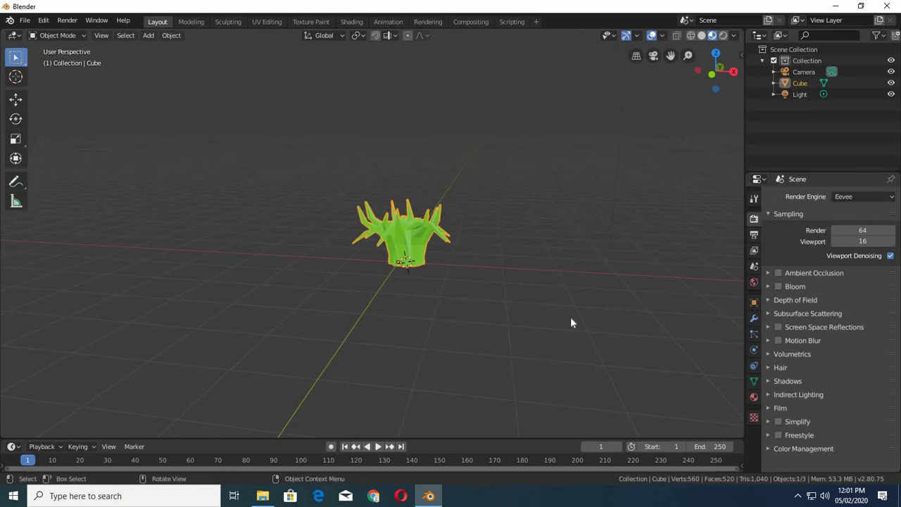
Scale the plant down along the global Z axis to about 0.87 of its height.
key("s")
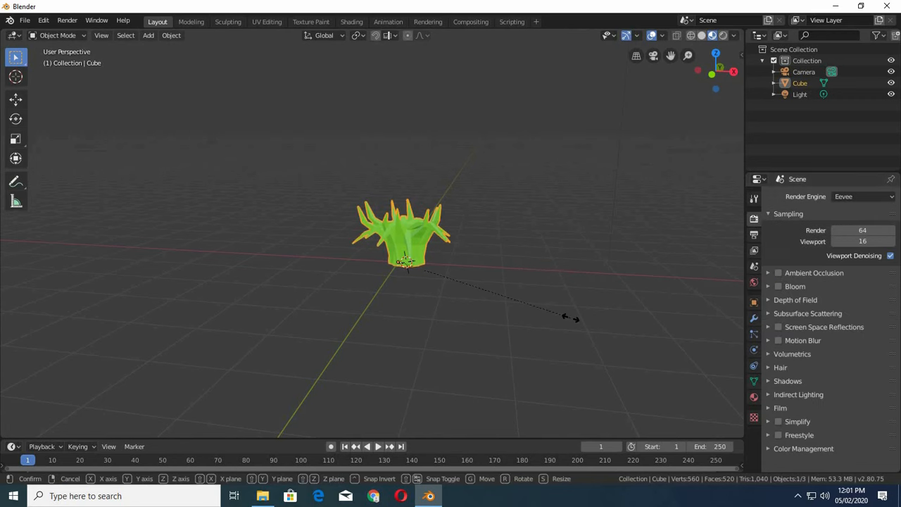
key("z")
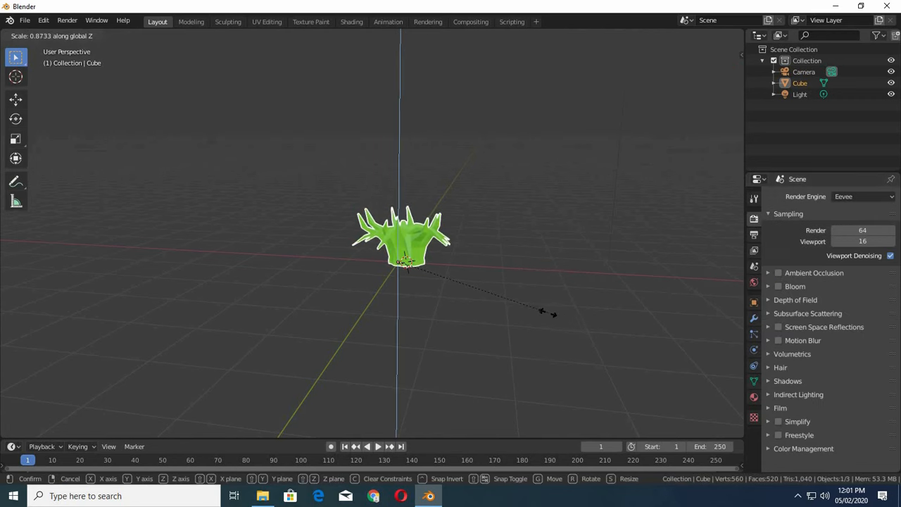
left_click(546, 312)
right_click(547, 312)
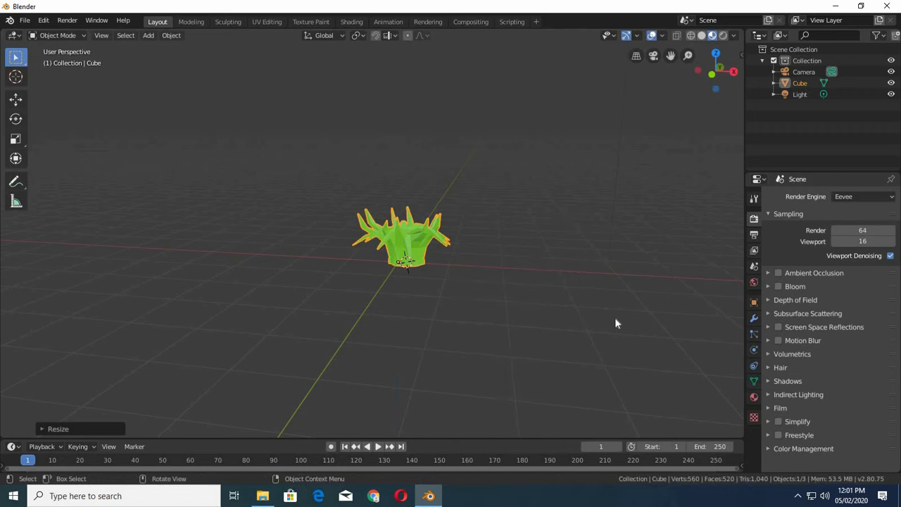